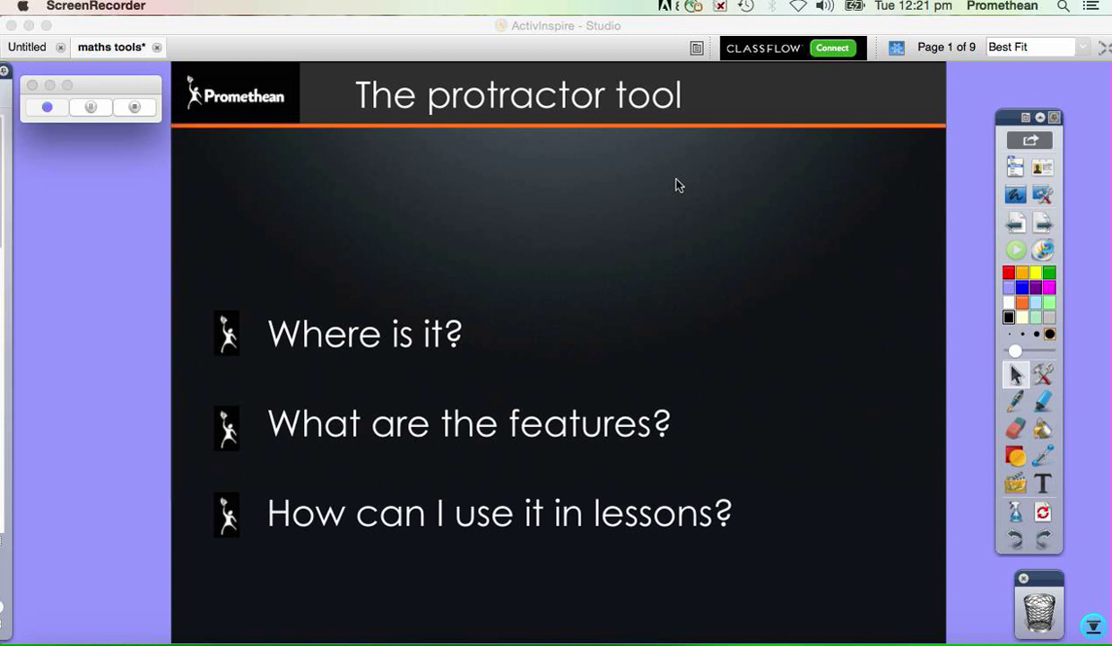
- Go to page 2 of 9, the blank page after the protractor title page
left_click(1043, 224)
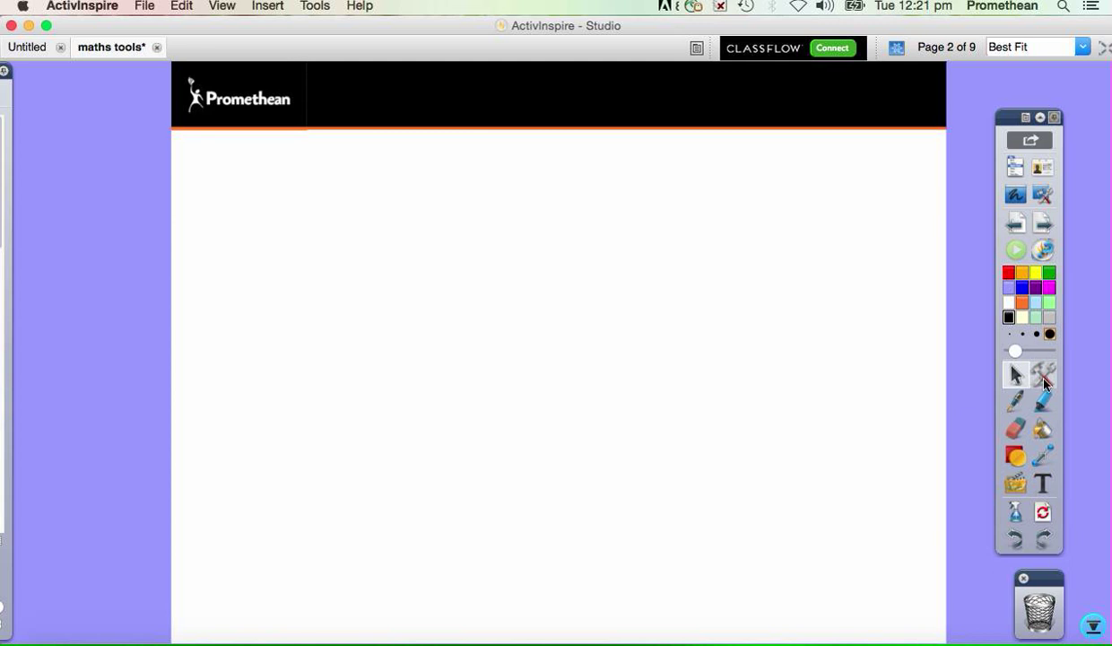
- Add a protractor from Maths Tools and drag it down toward the page centre
left_click(1042, 379)
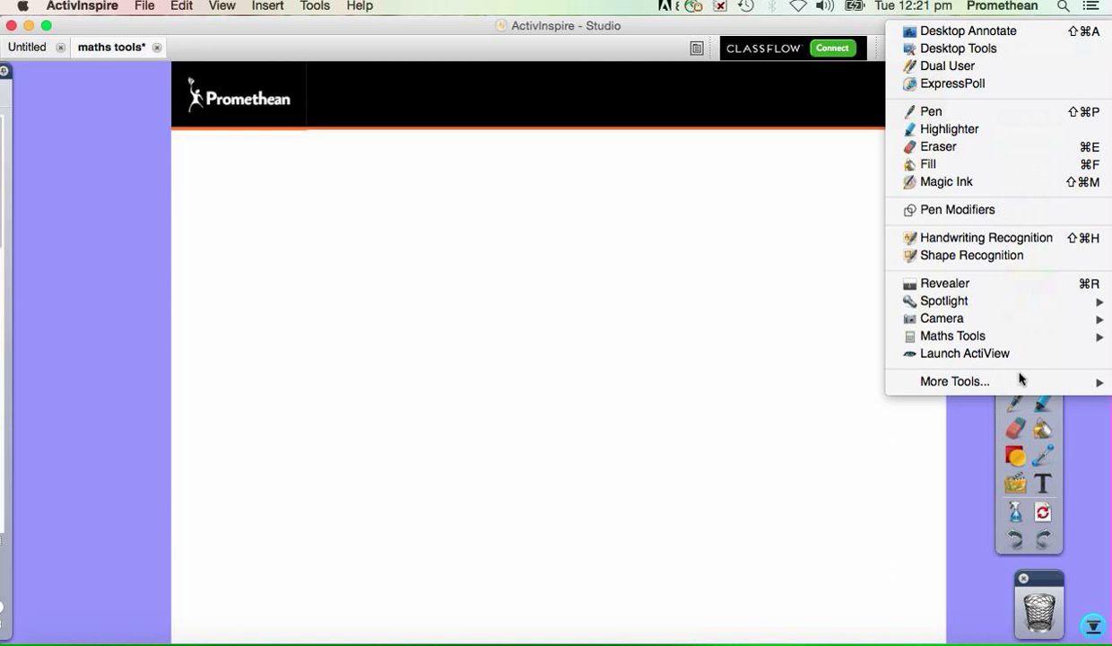
mouse_move(953, 338)
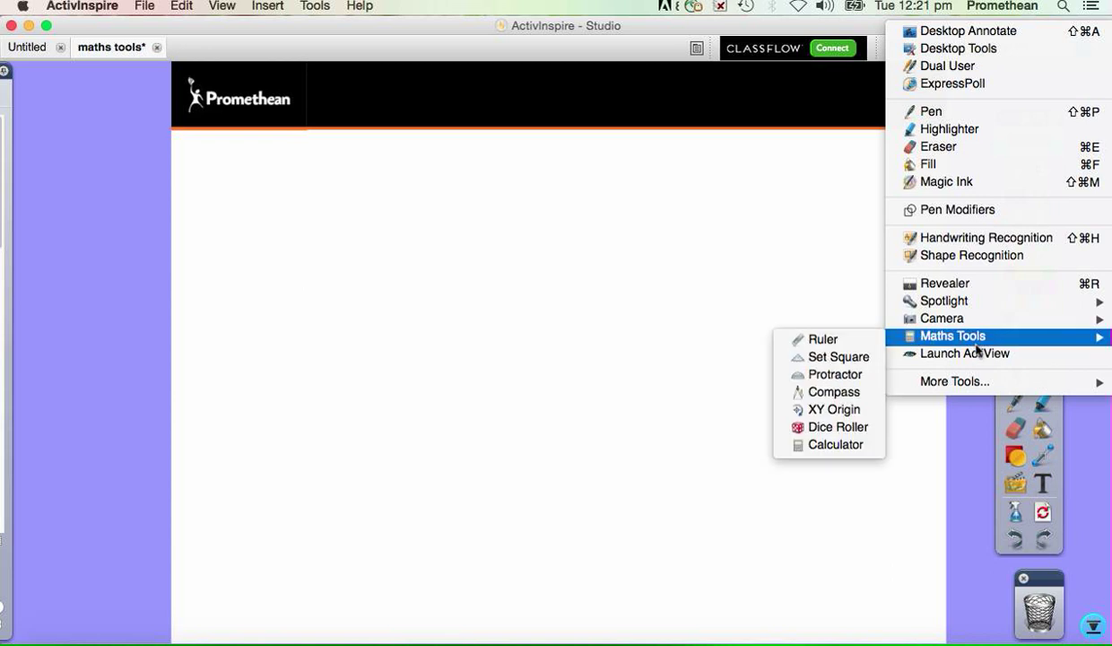
left_click(862, 383)
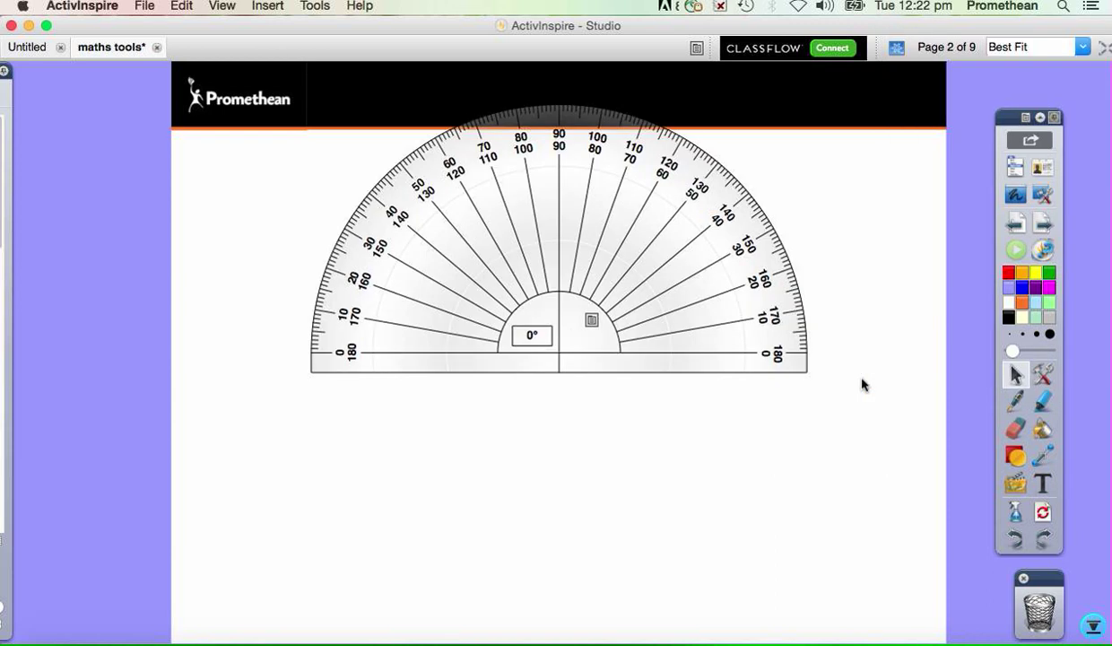
left_click_drag(579, 340, 581, 482)
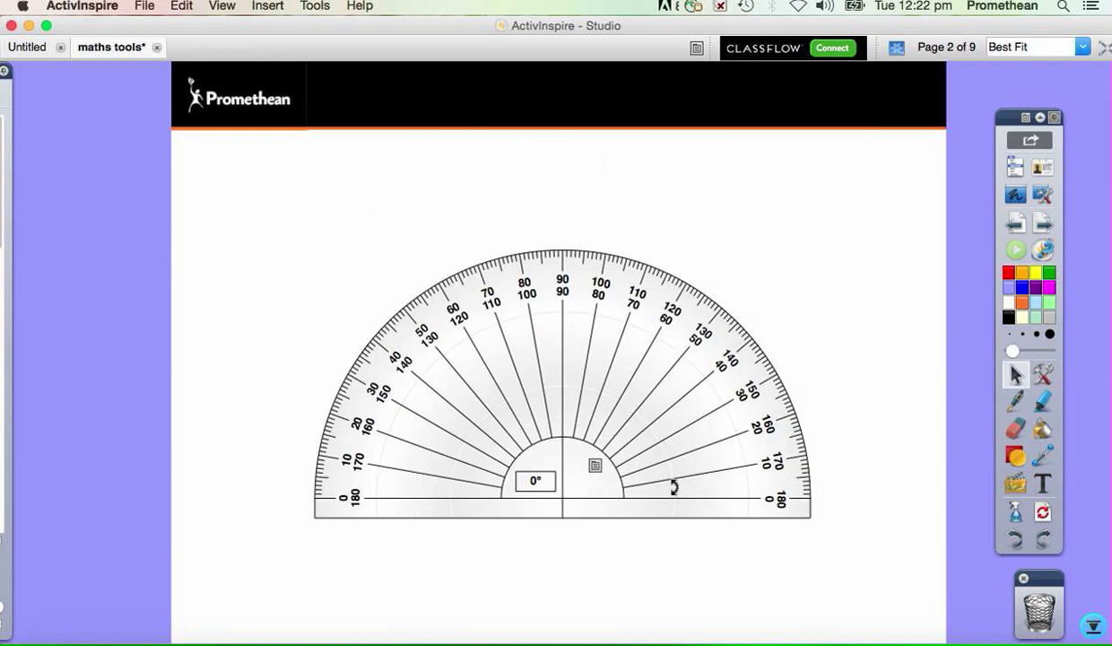
- Open the main menu and close it without choosing anything
left_click(1013, 168)
mouse_move(1038, 230)
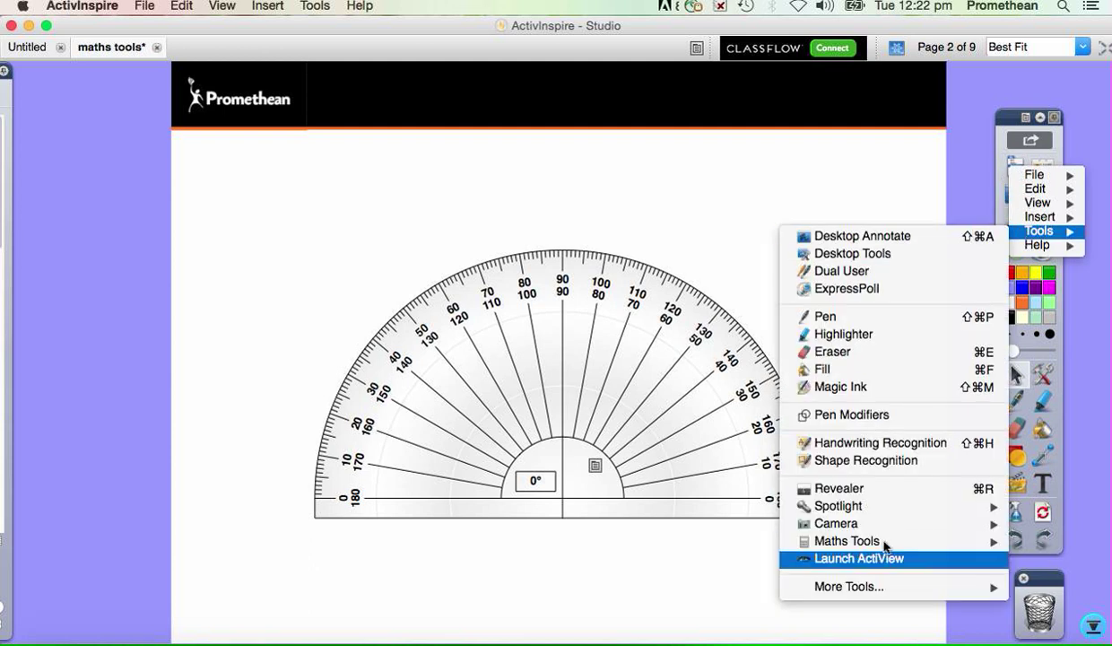
mouse_move(863, 545)
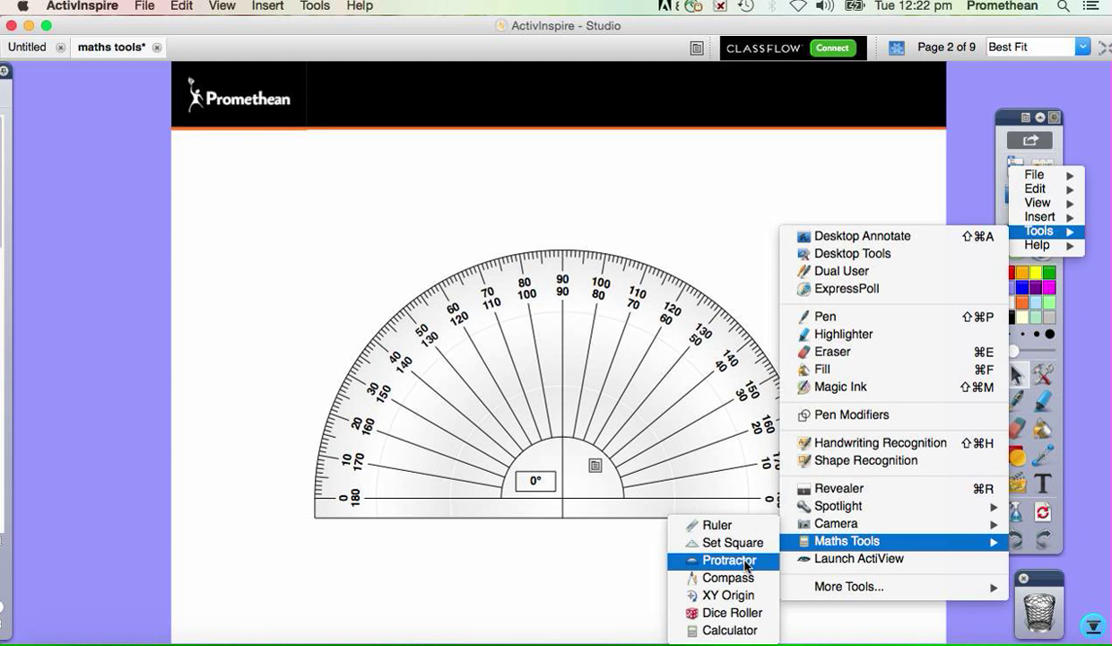
left_click(743, 191)
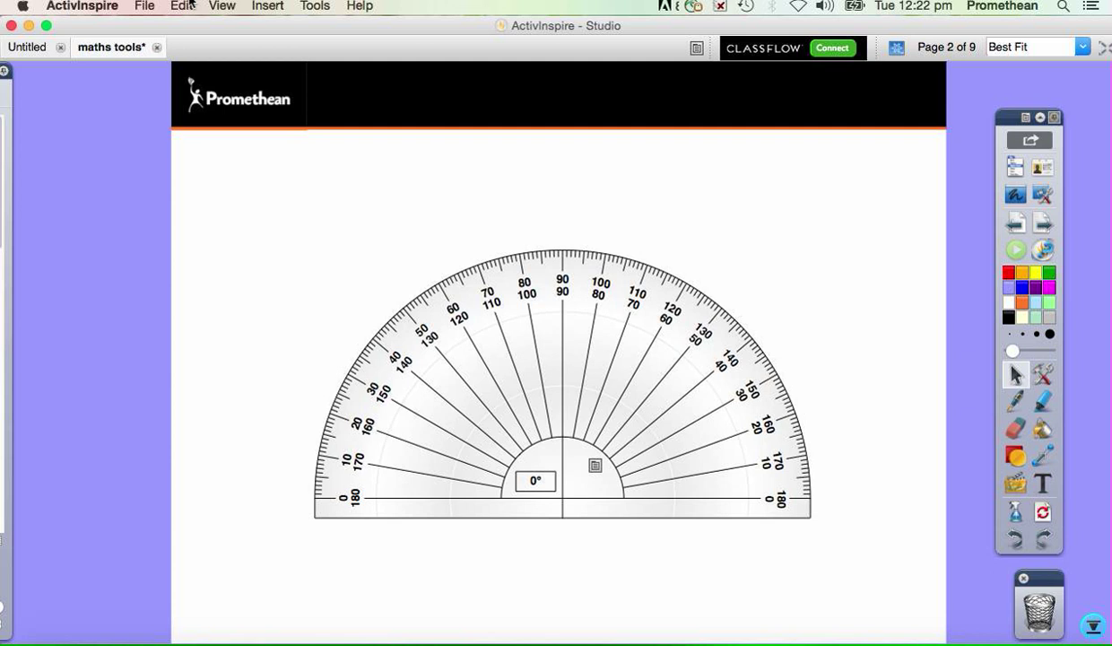
left_click(318, 7)
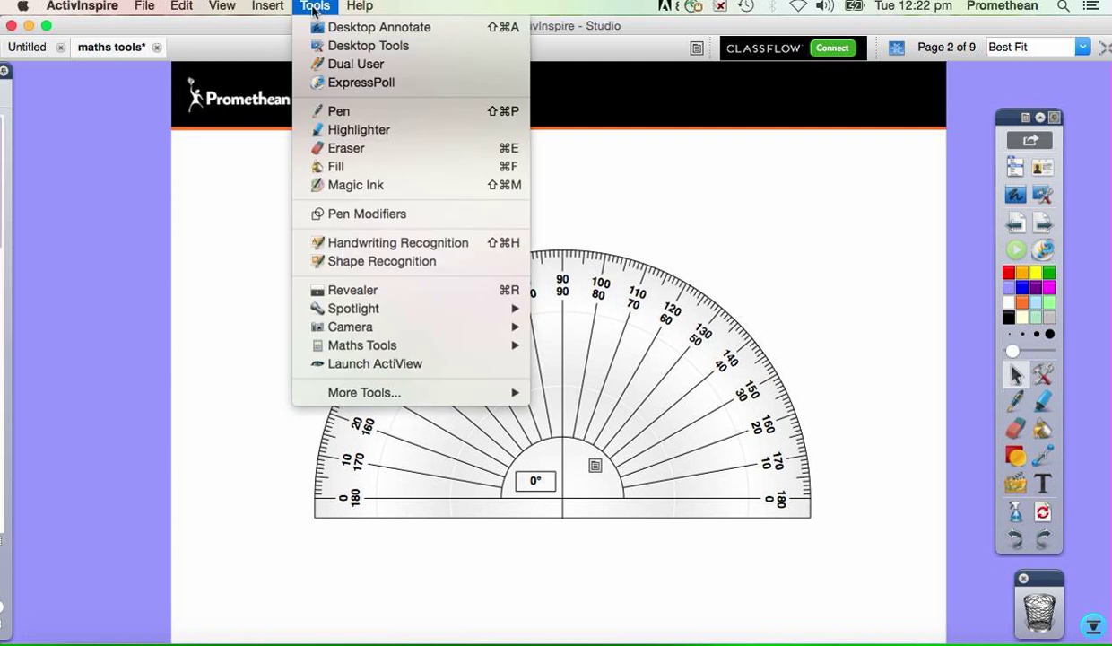
mouse_move(350, 326)
mouse_move(373, 346)
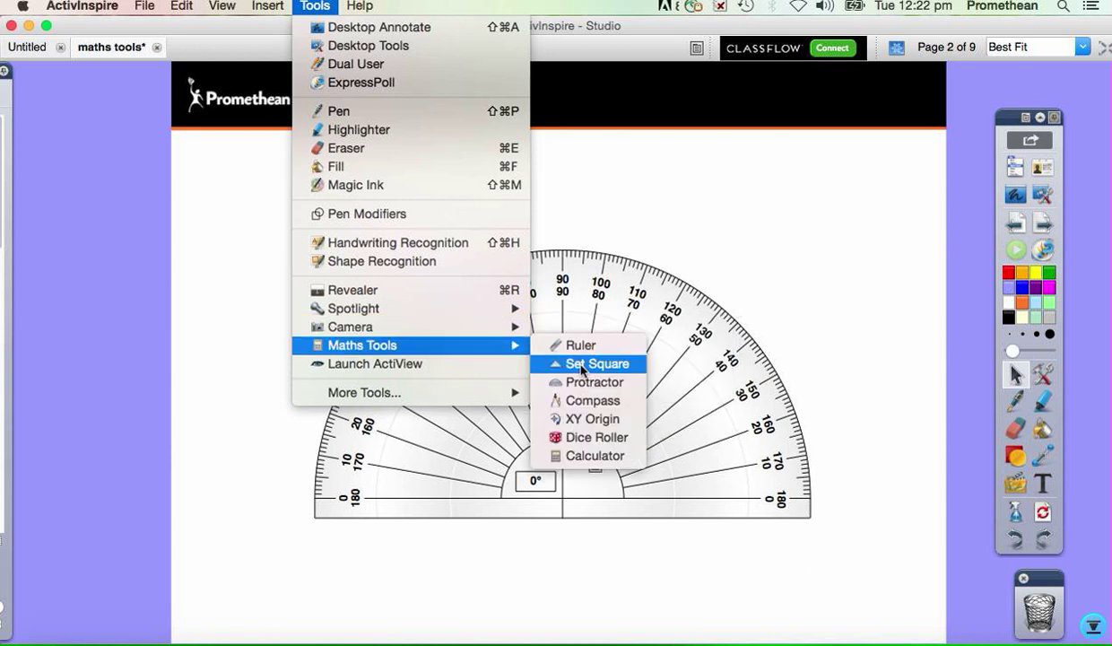
left_click(881, 219)
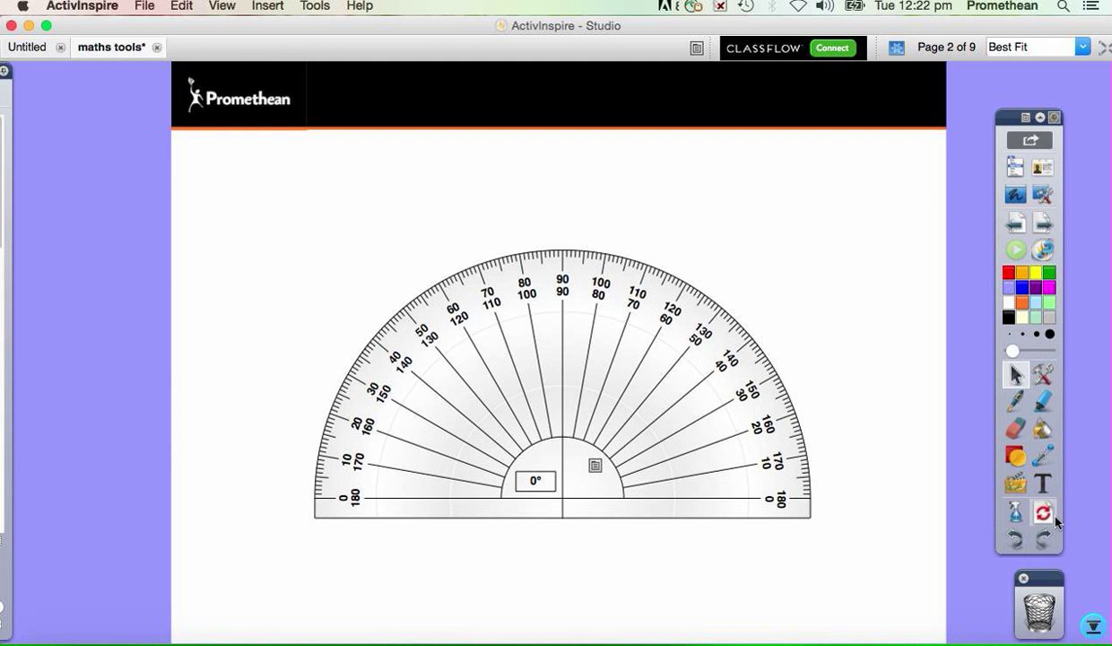
- Switch to the Mathematics profile, accept the restart warning, and close the Page Browser
left_click(1042, 178)
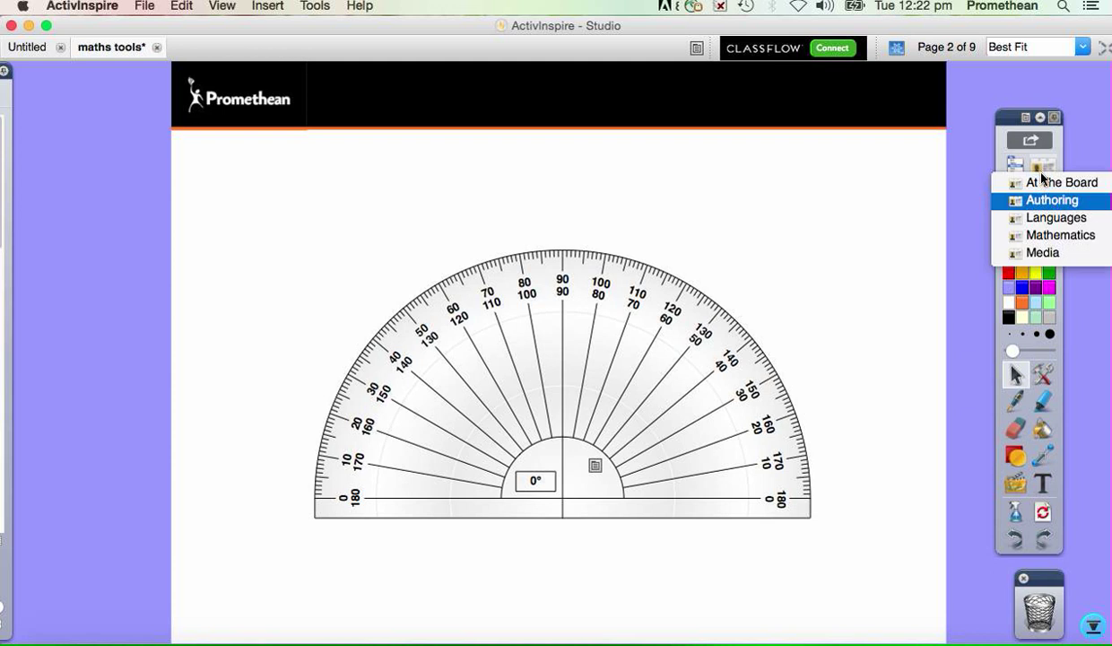
left_click(1043, 235)
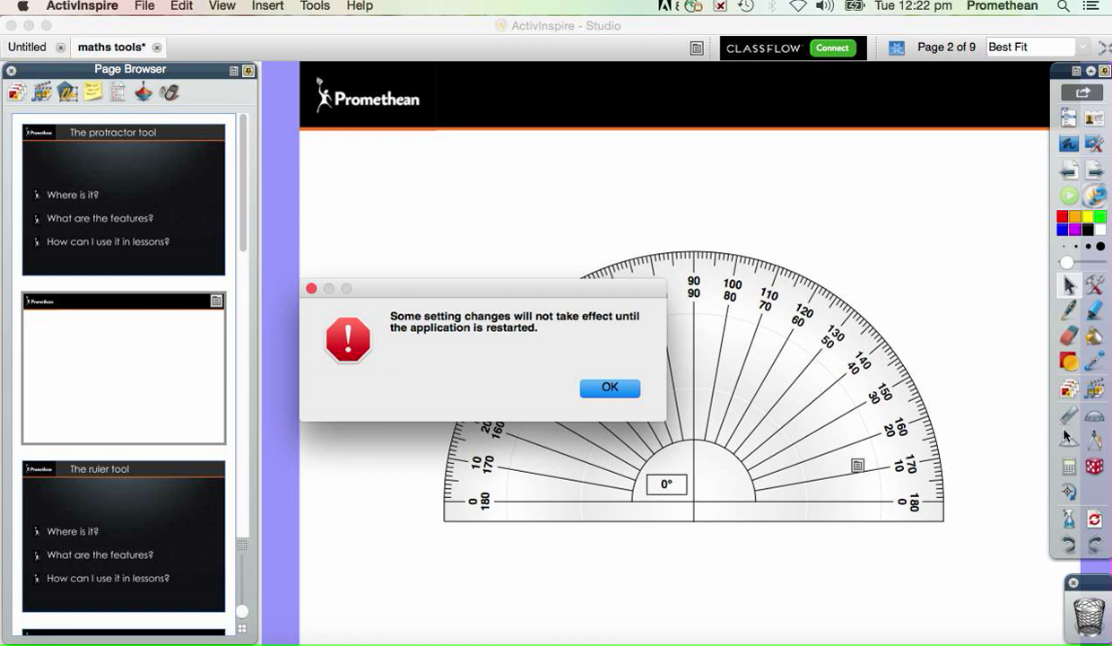
left_click(599, 386)
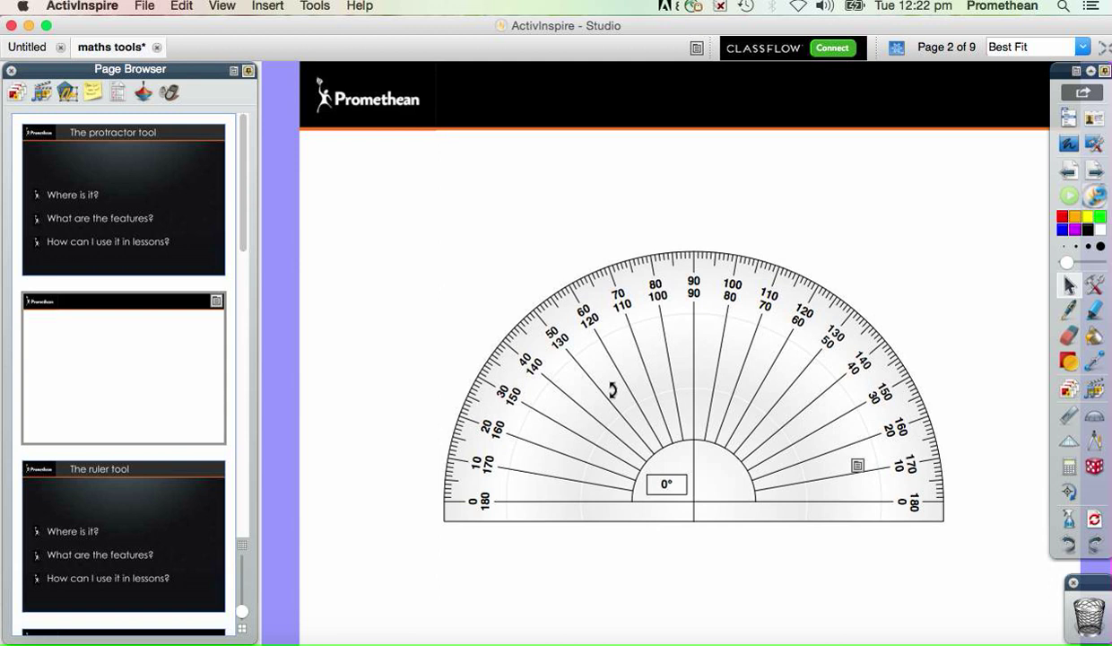
left_click(250, 70)
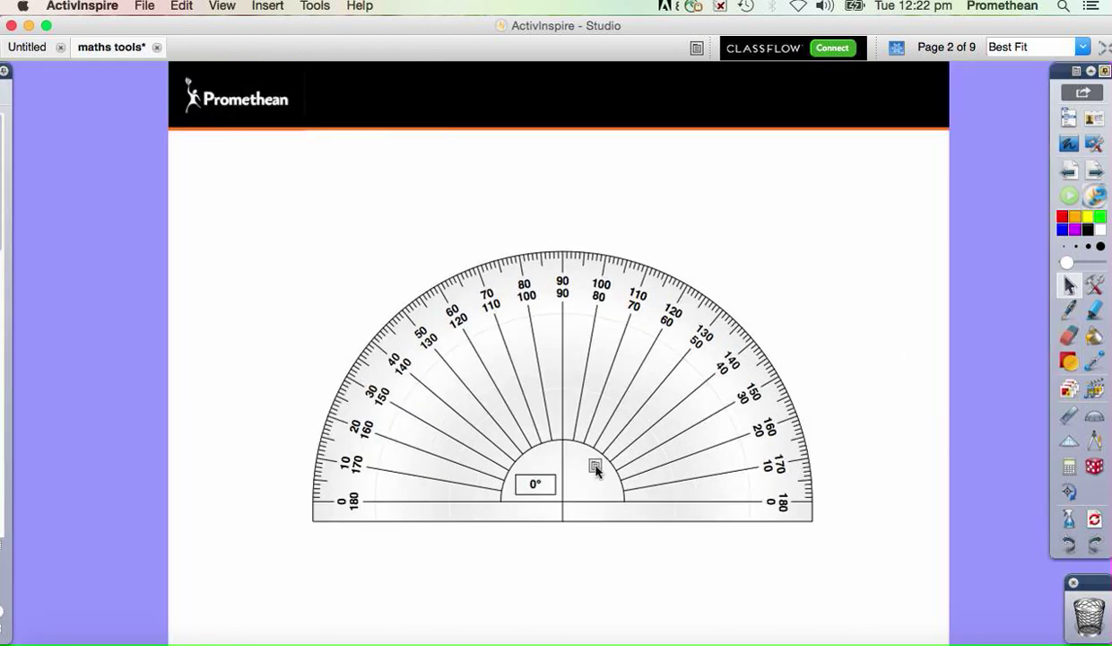
- Drag the half protractor about 120 pixels to the left on page 2
left_click_drag(588, 480, 478, 478)
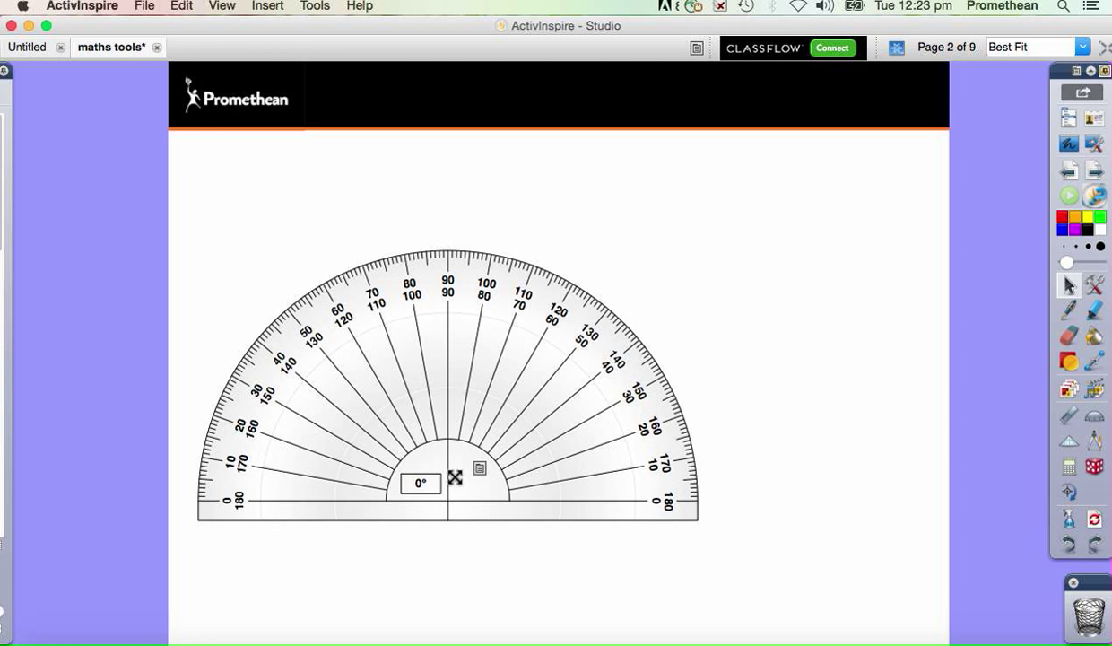
- Nudge the protractor right and down so it sits centred beneath the Promethean header
mouse_move(463, 489)
left_mouse_down()
mouse_move(470, 518)
mouse_move(483, 484)
left_mouse_up()
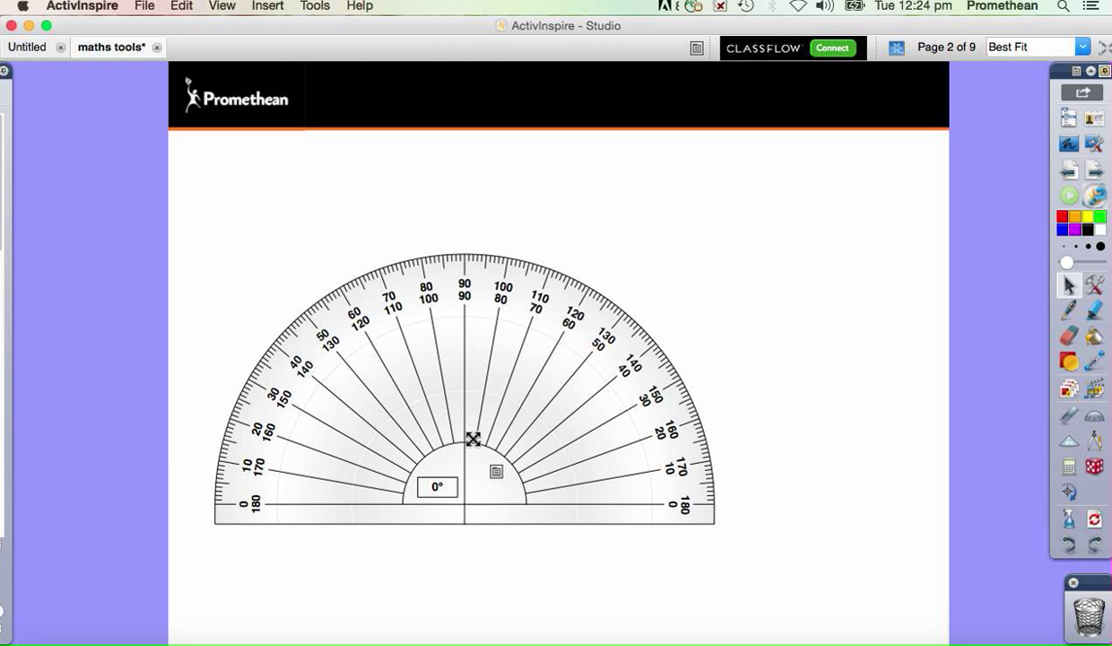
left_click_drag(536, 502, 538, 539)
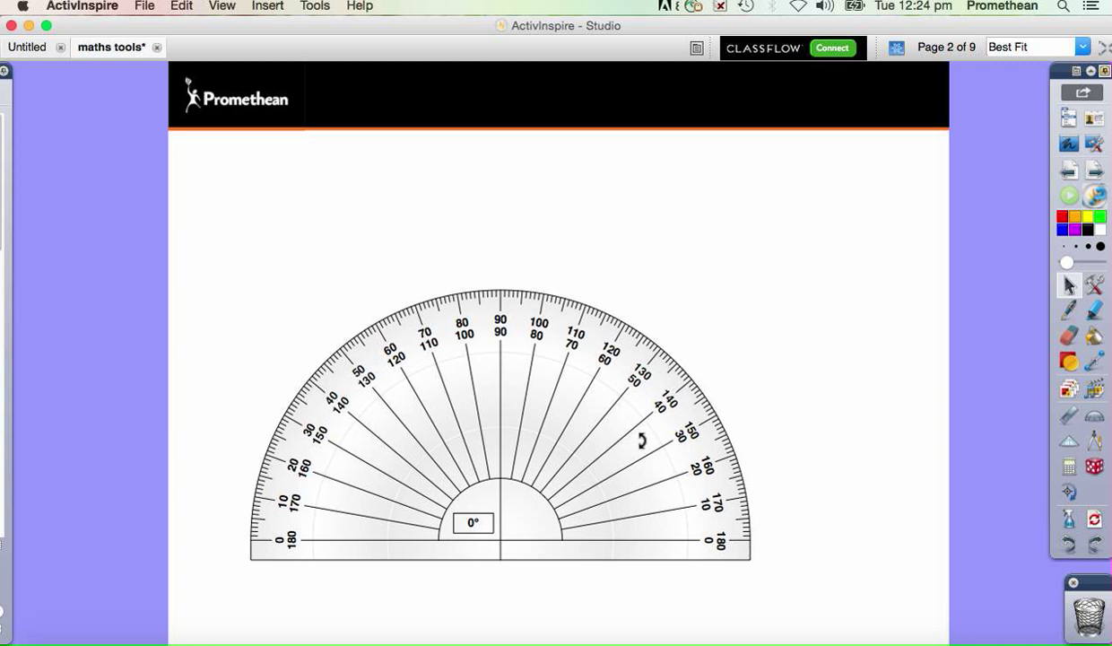
- Rotate the protractor slightly, then resize it larger and back to a moderate size
mouse_move(641, 439)
left_mouse_down()
mouse_move(573, 367)
mouse_move(466, 349)
mouse_move(422, 356)
mouse_move(521, 365)
mouse_move(604, 424)
mouse_move(631, 470)
mouse_move(604, 601)
mouse_move(576, 579)
mouse_move(646, 533)
mouse_move(650, 487)
mouse_move(630, 449)
left_mouse_up()
left_click_drag(689, 451, 722, 397)
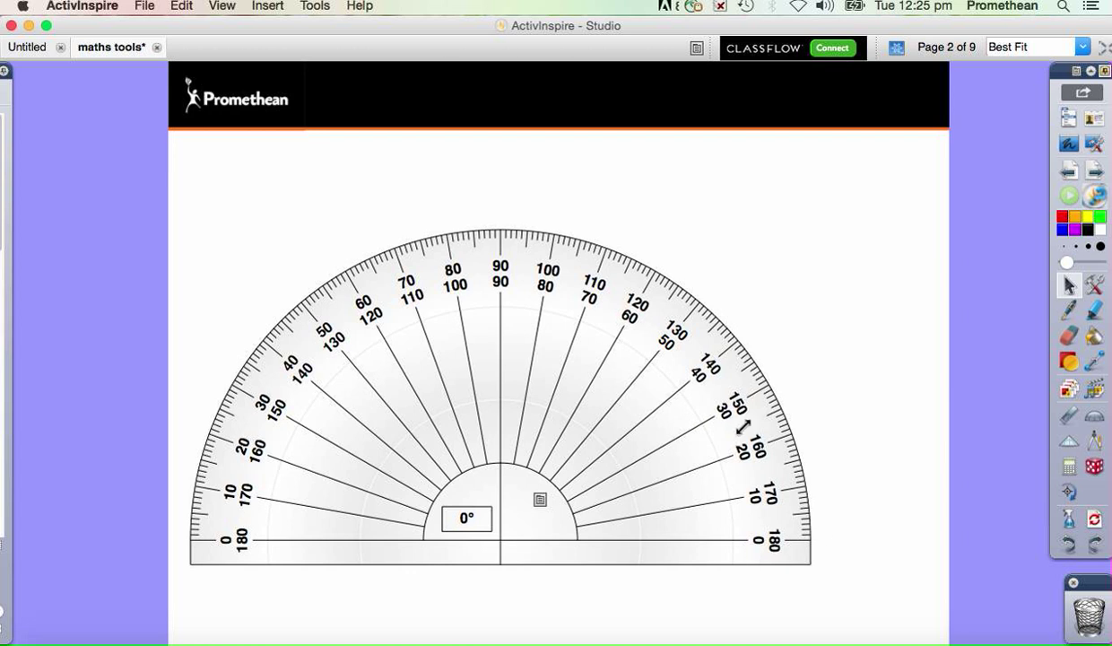
left_click_drag(741, 427, 704, 454)
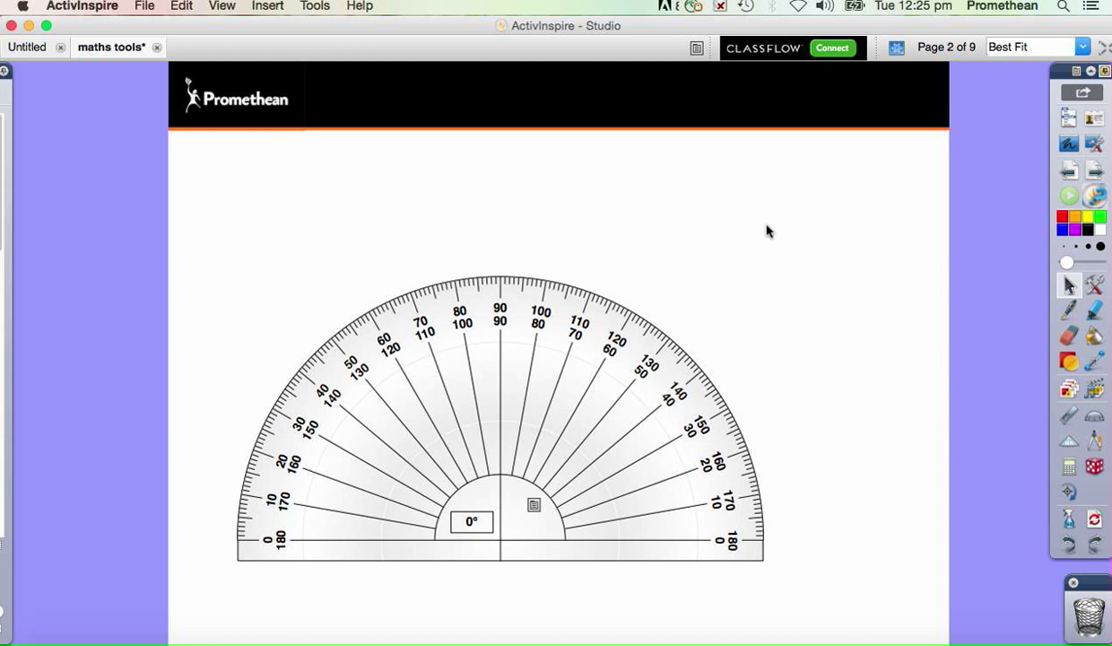
- With the Pen, trace a red arc along the protractor scale from about 140° to 165°
left_click(1069, 309)
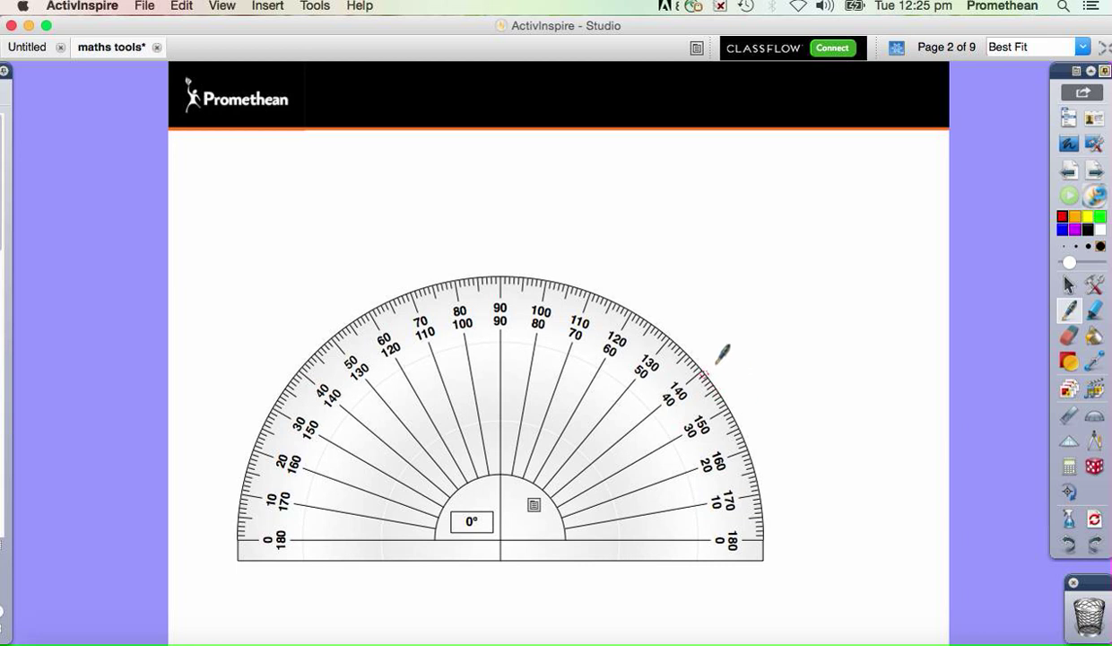
left_click_drag(724, 348, 730, 374)
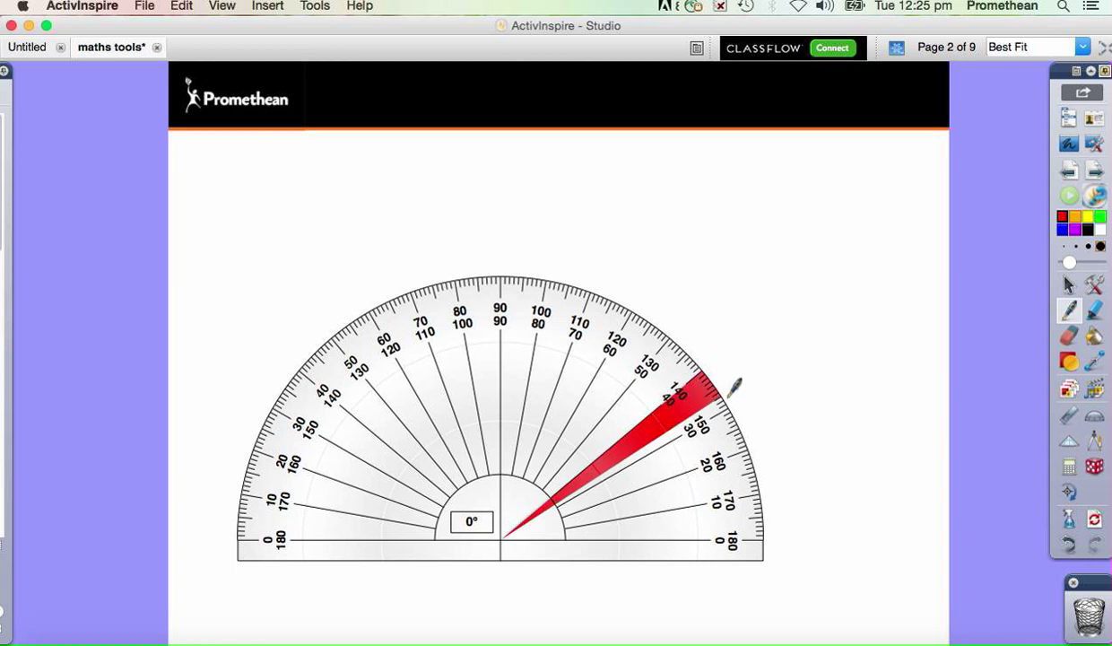
left_click(533, 506)
left_click(556, 414)
left_click(1073, 542)
mouse_move(708, 363)
left_mouse_down()
mouse_move(700, 369)
mouse_move(740, 421)
left_mouse_up()
left_click_drag(873, 365, 873, 467)
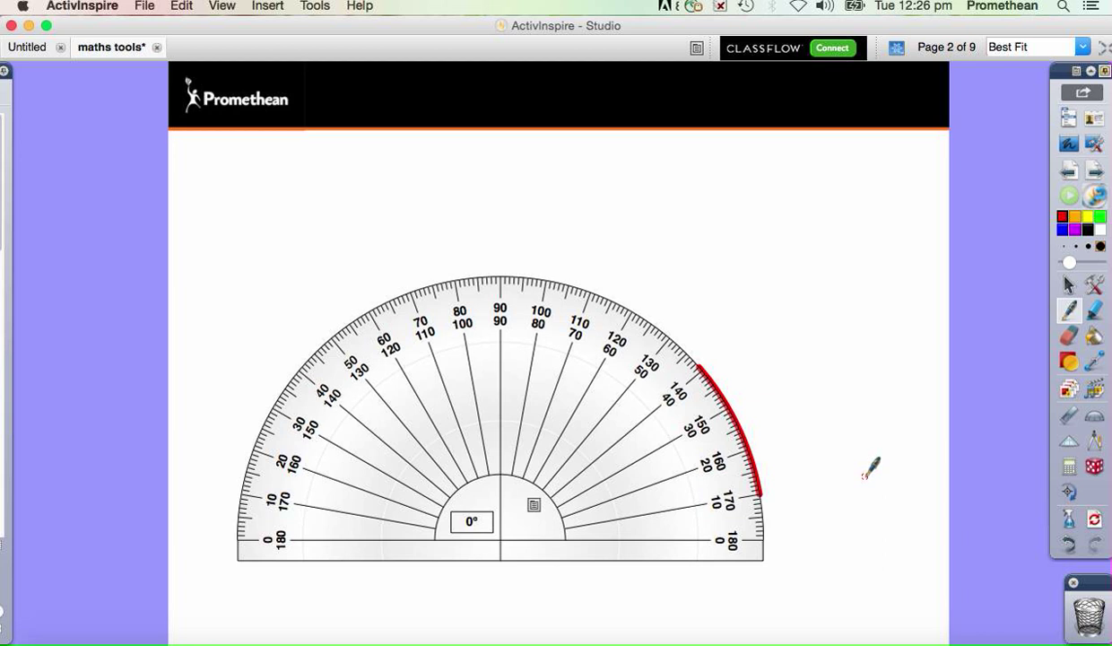
left_click(1069, 285)
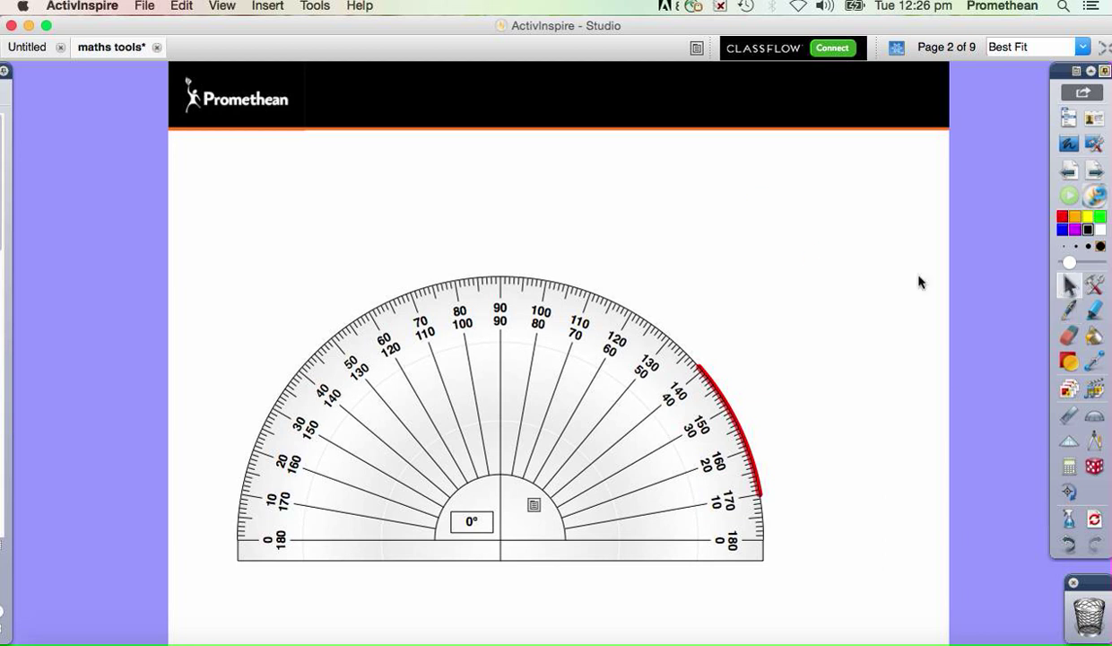
- Move the protractor up and right, leaving the red arc behind
left_click(535, 506)
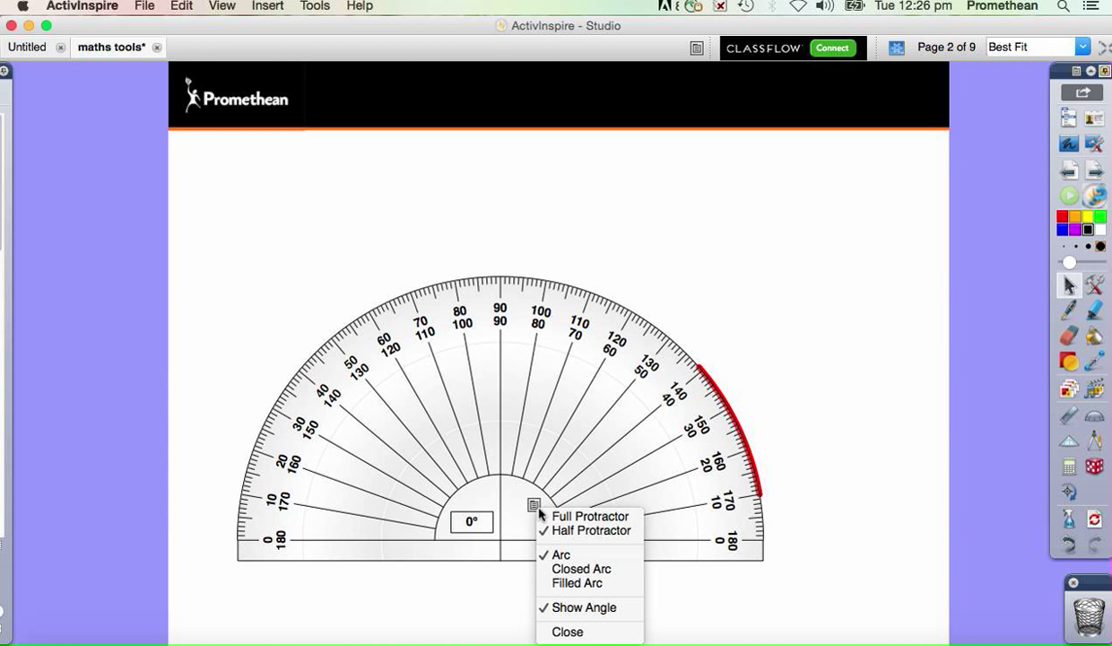
left_click(516, 503)
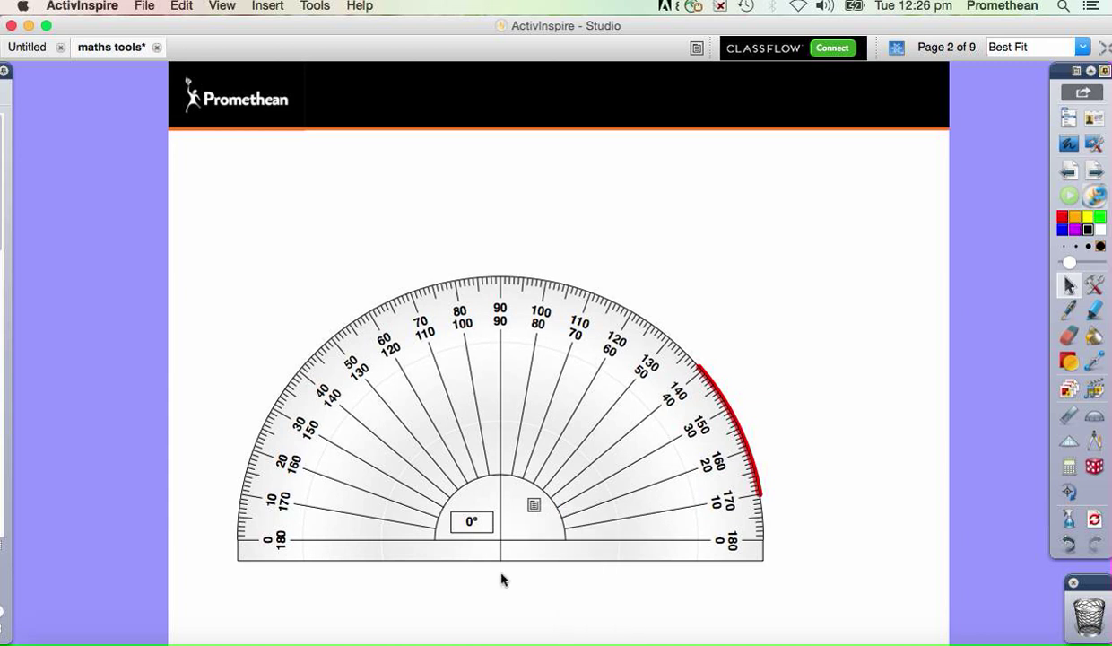
left_click_drag(509, 524, 537, 417)
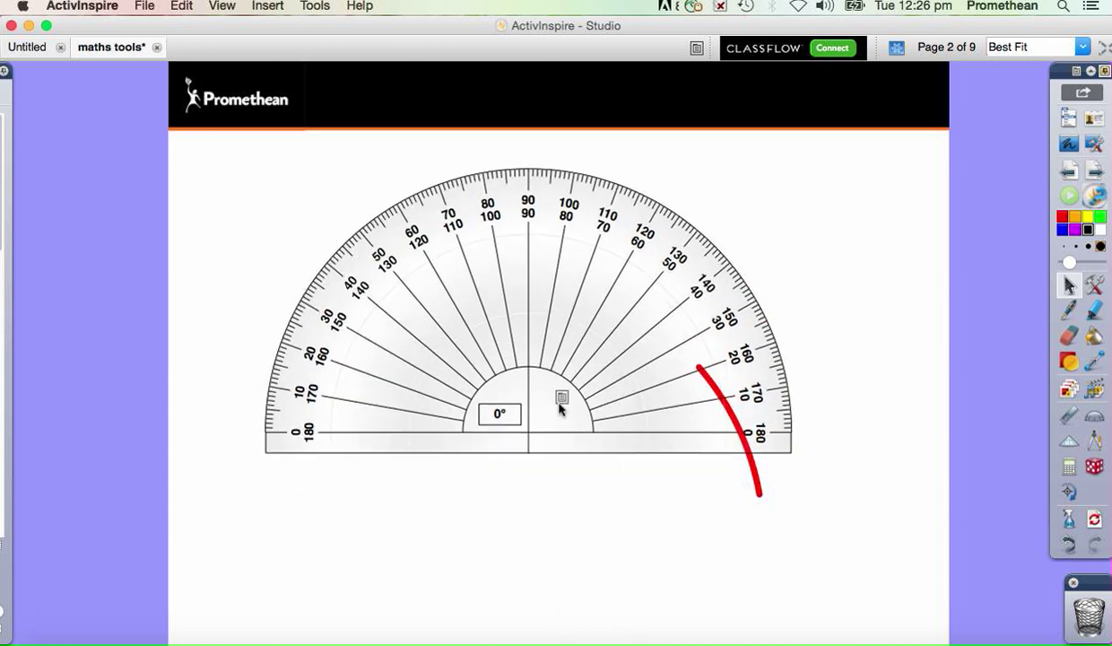
- Switch the protractor to Full Protractor, then back to Half Protractor
left_click(562, 399)
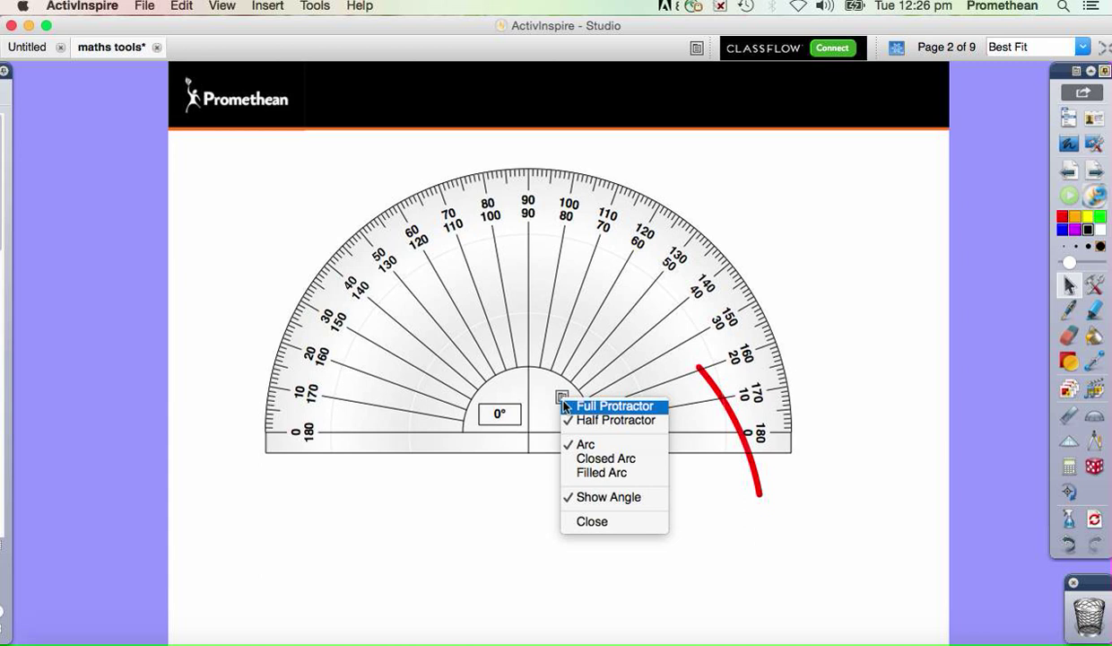
left_click(565, 406)
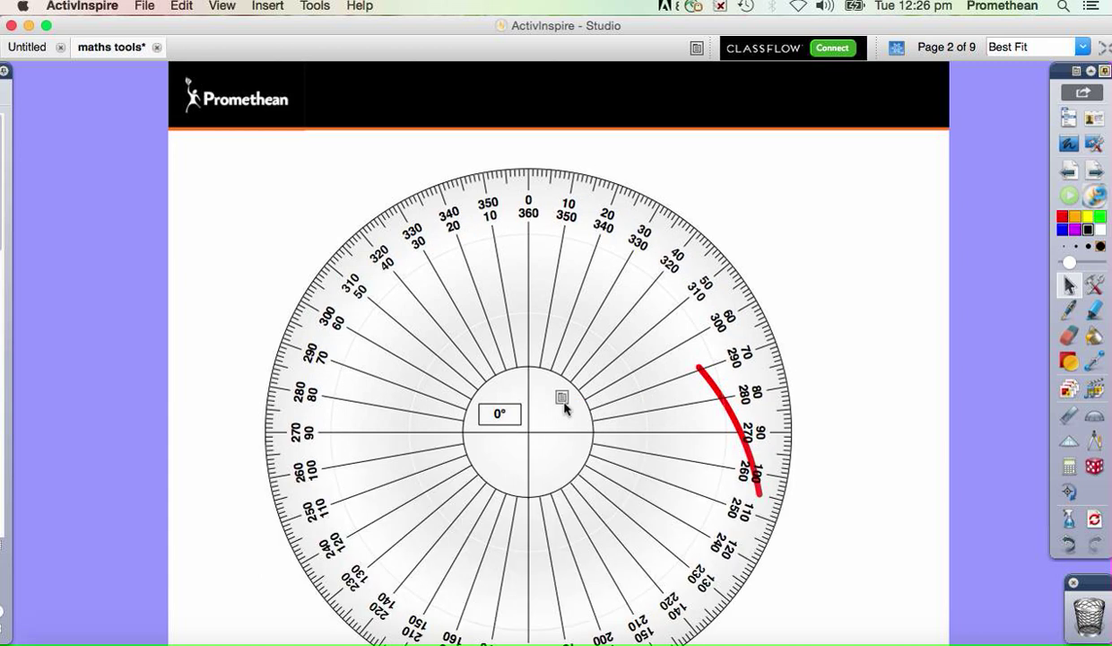
left_click(563, 400)
left_click(575, 417)
left_click(562, 398)
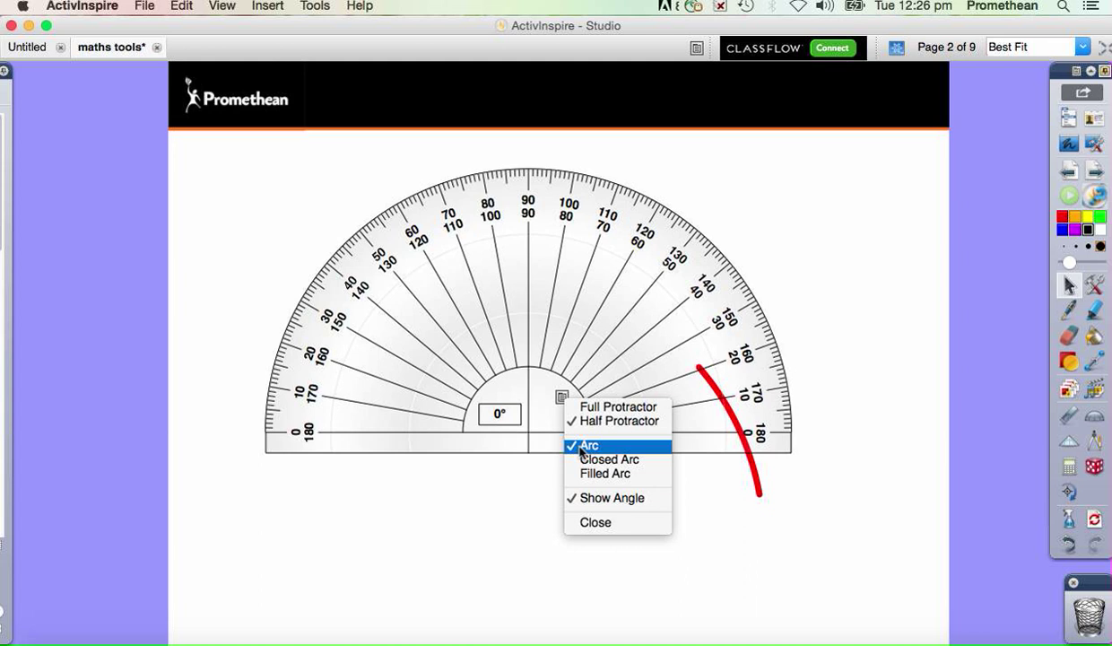
left_click(529, 413)
- Shift the protractor left and trace a red arc along its rim from about 110° to 150°
left_click_drag(525, 427, 459, 440)
left_click(1069, 309)
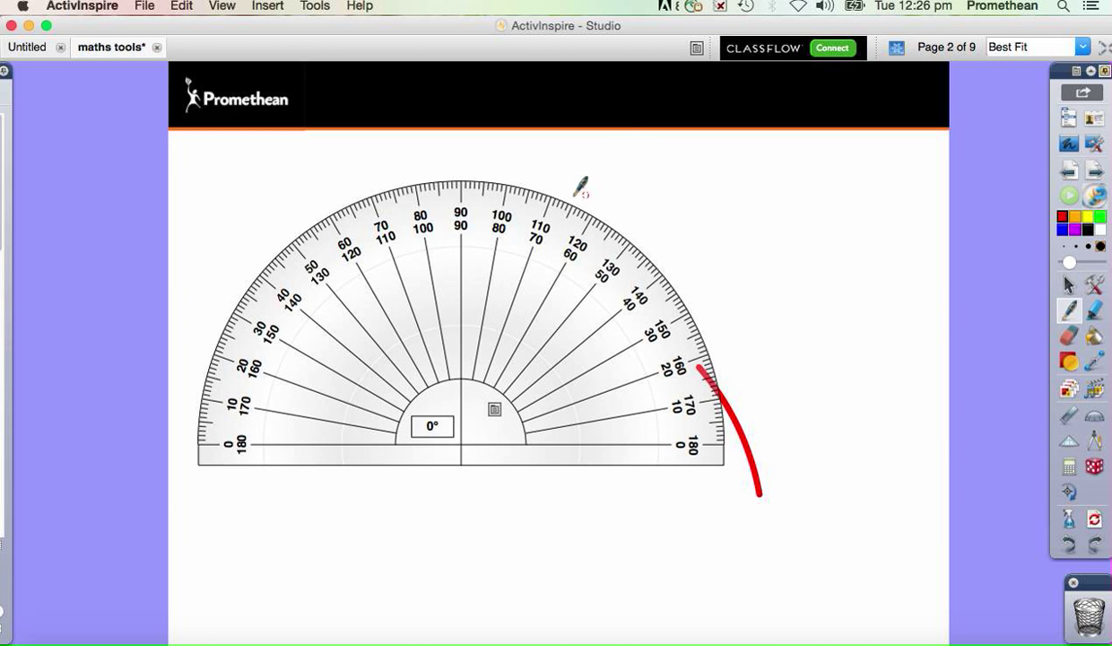
mouse_move(557, 194)
left_mouse_down()
mouse_move(595, 214)
mouse_move(652, 271)
left_mouse_up()
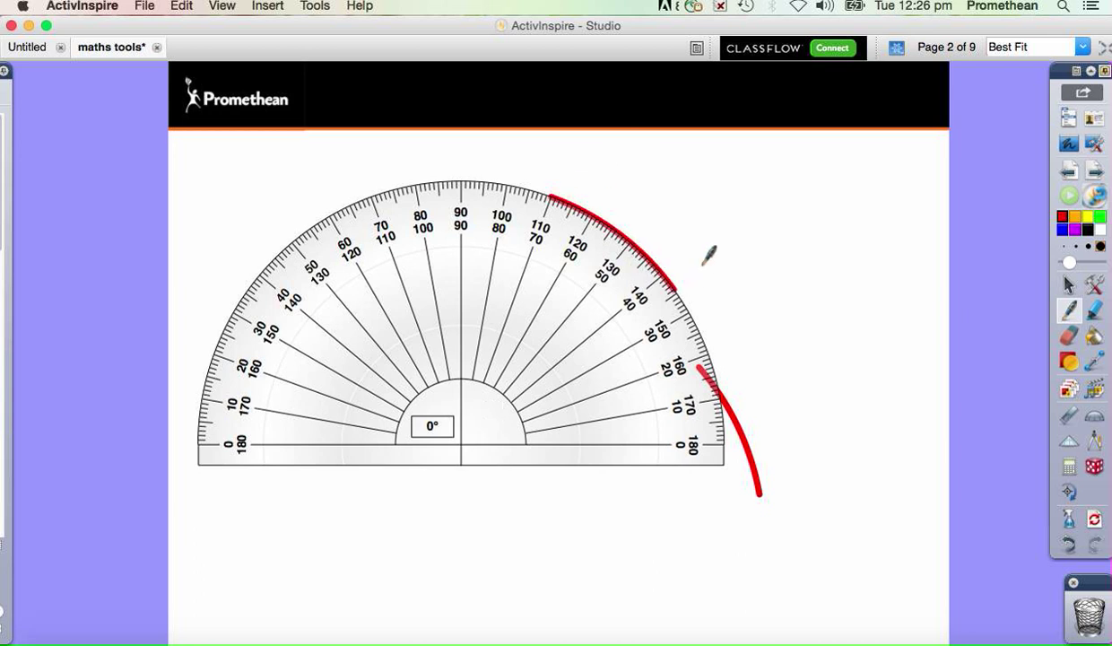
left_click_drag(694, 188, 737, 281)
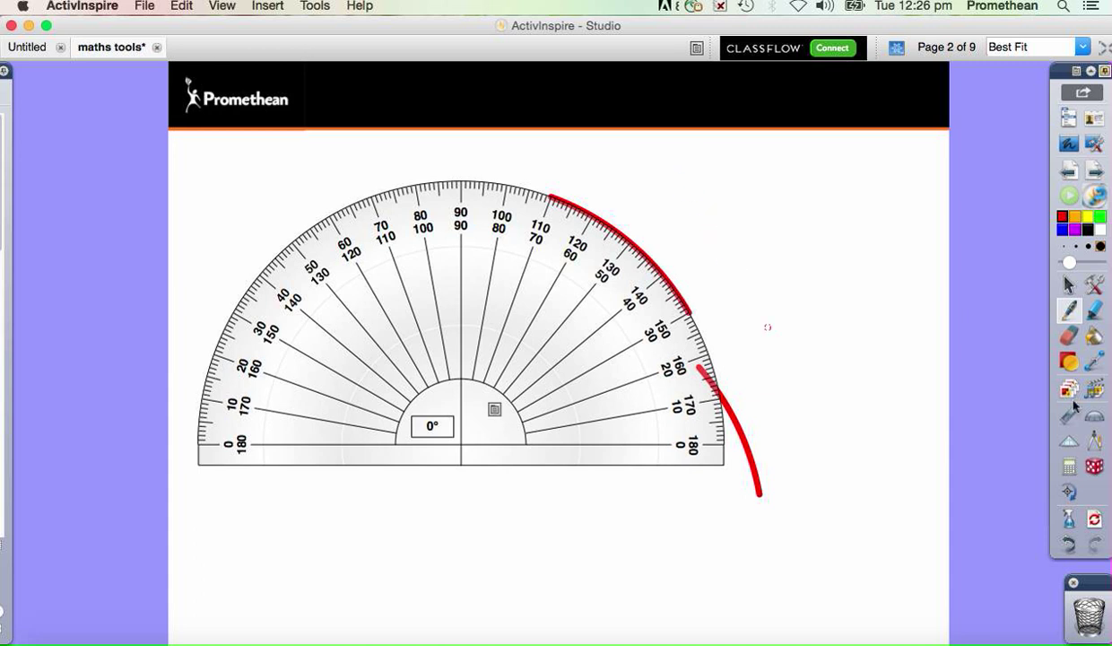
- Drag the stray red stroke to the bin and set the protractor to Closed Arc
left_click(1069, 285)
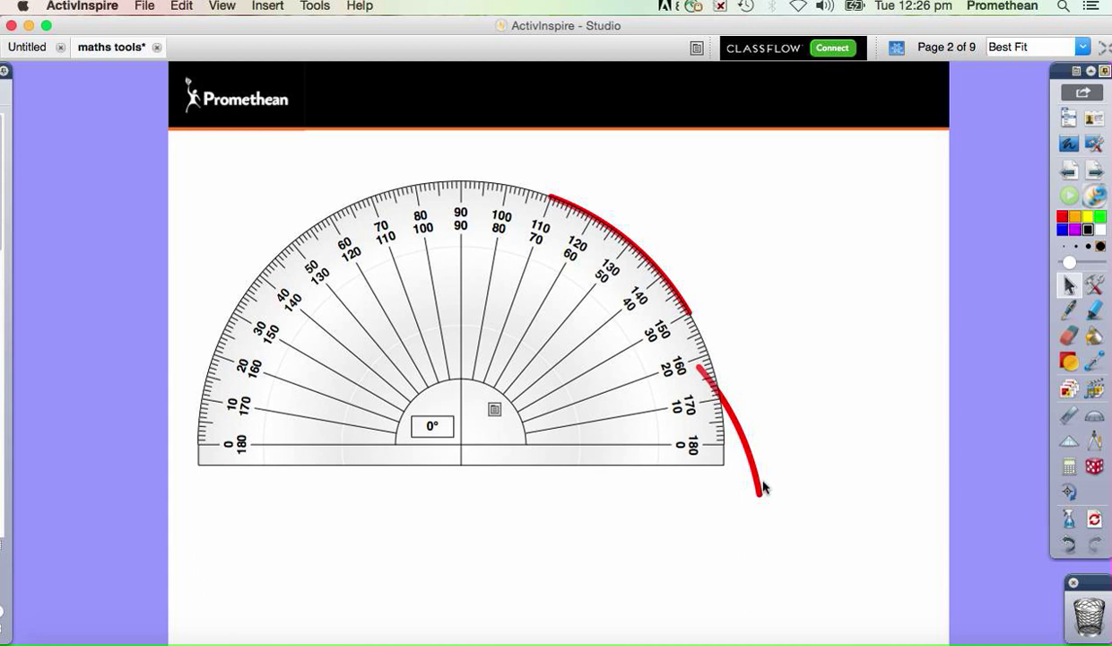
left_click_drag(762, 495, 1087, 614)
left_click(494, 412)
left_click(516, 471)
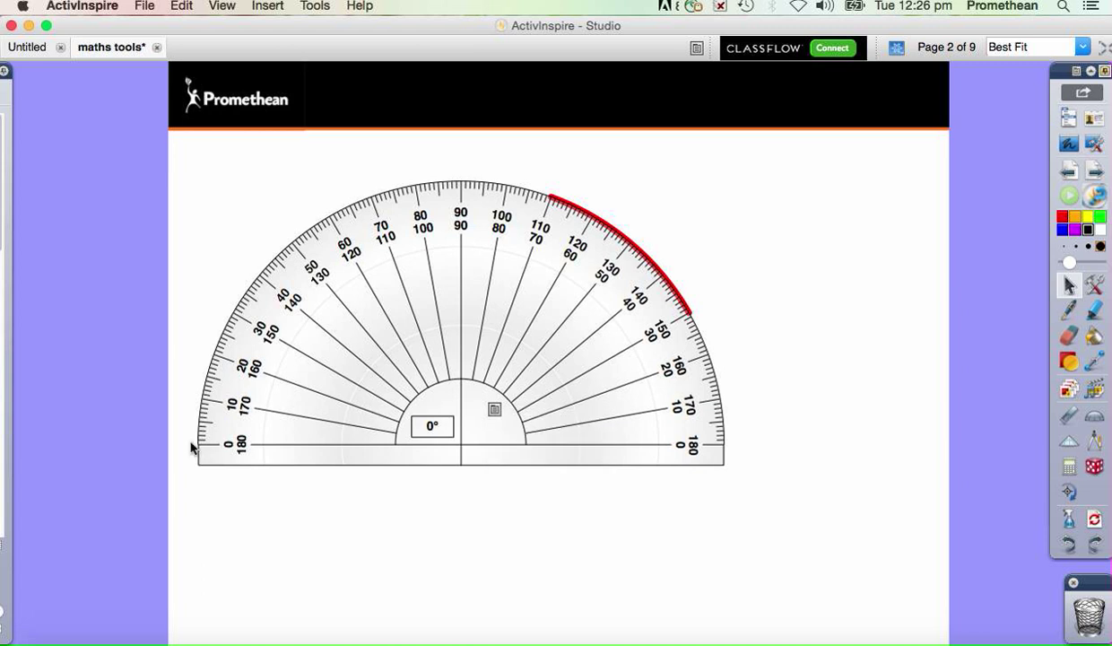
left_click(1069, 309)
- Draw an outlined red wedge from the 180° edge, then set the protractor to Filled Arc
mouse_move(198, 442)
left_mouse_down()
mouse_move(231, 319)
mouse_move(258, 281)
left_mouse_up()
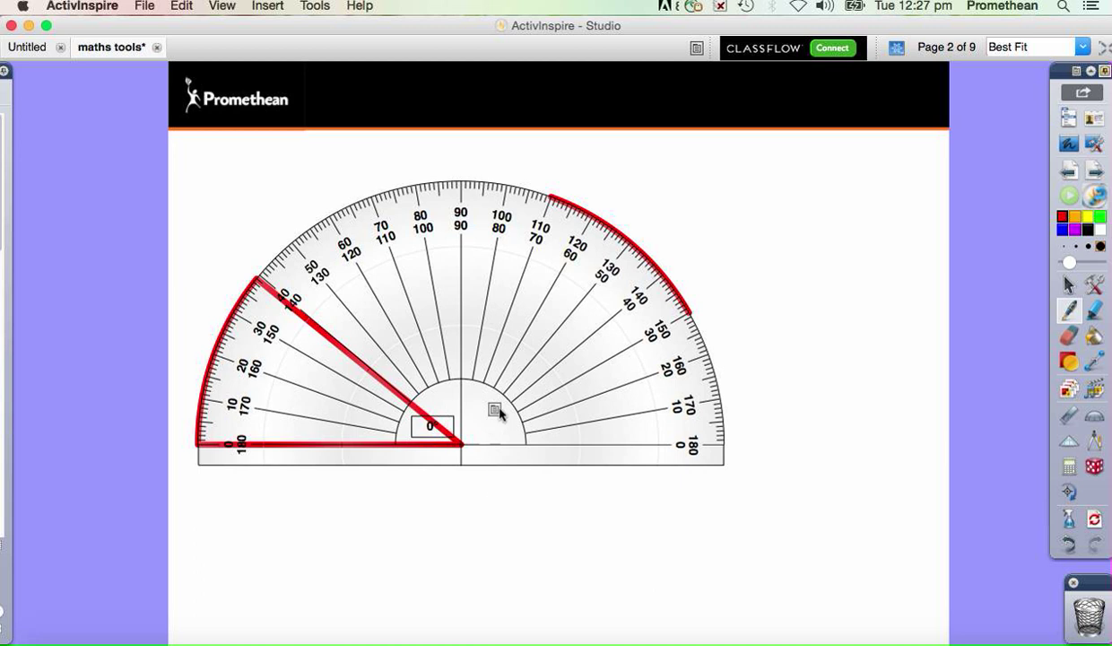
left_click(494, 411)
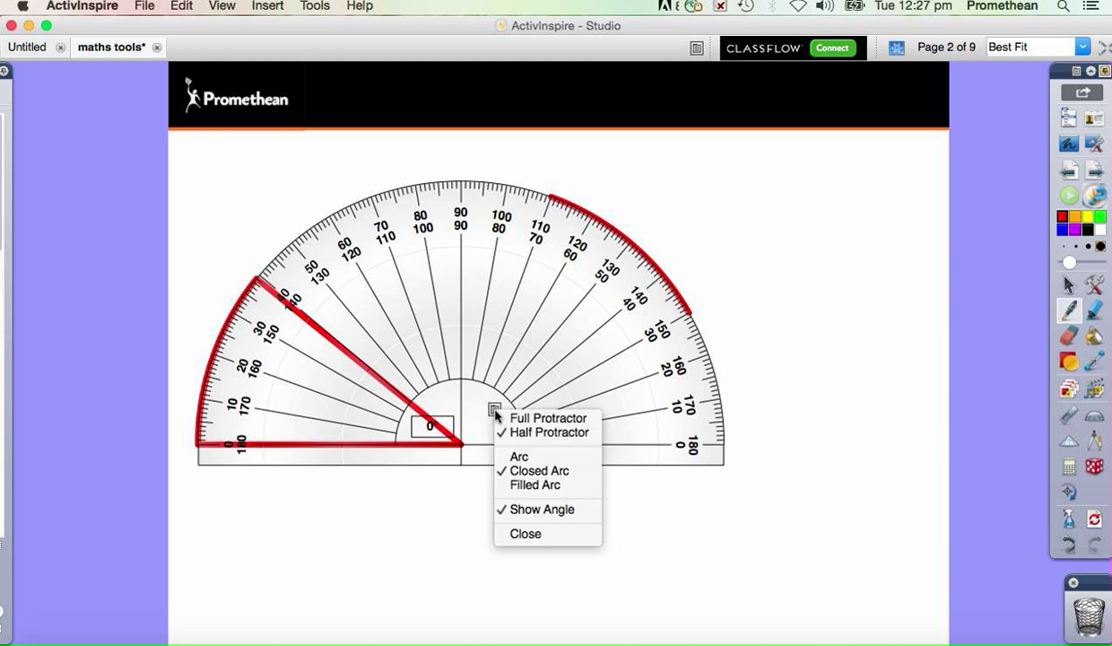
left_click(507, 486)
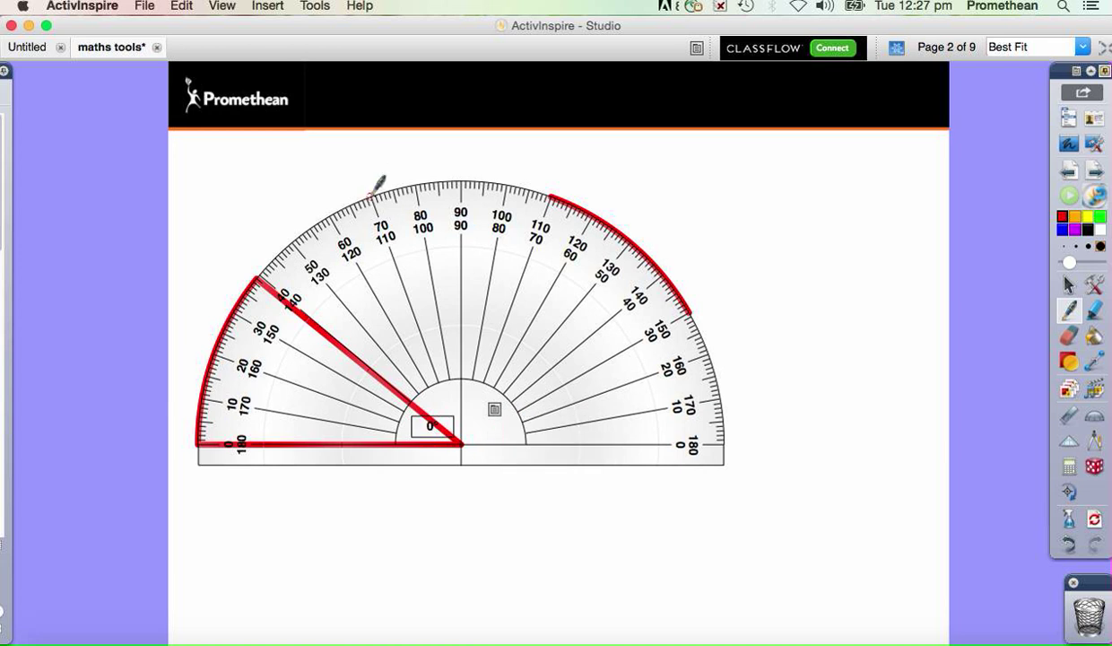
- Fill a red sector from about 70° to 100° and move the protractor to the lower right
left_click_drag(379, 179, 508, 199)
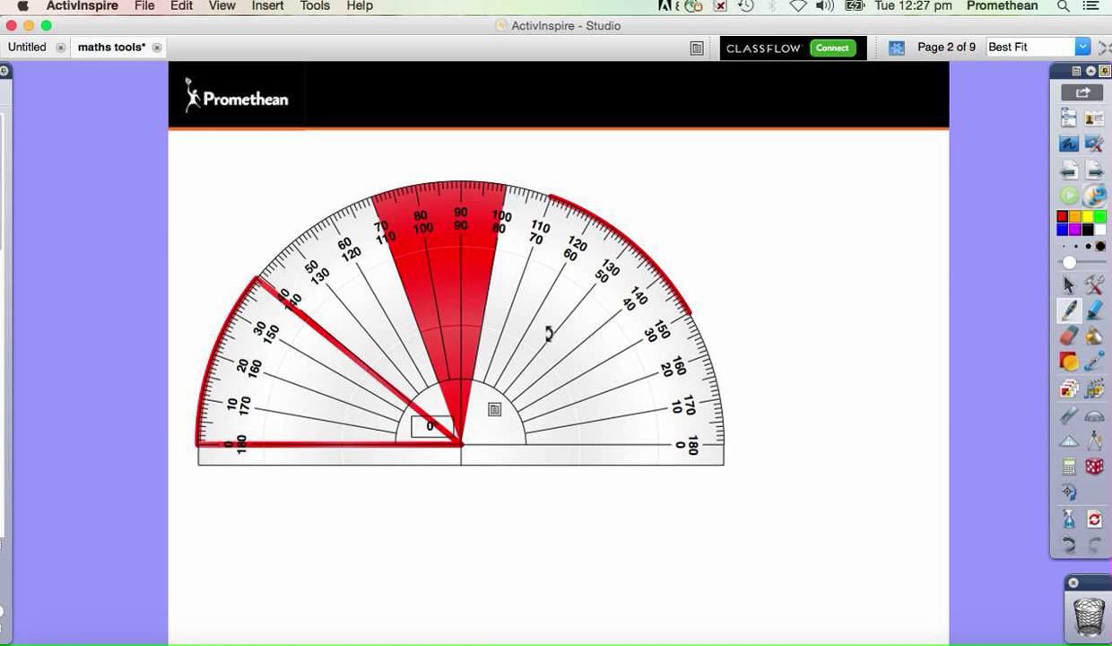
left_click(1069, 285)
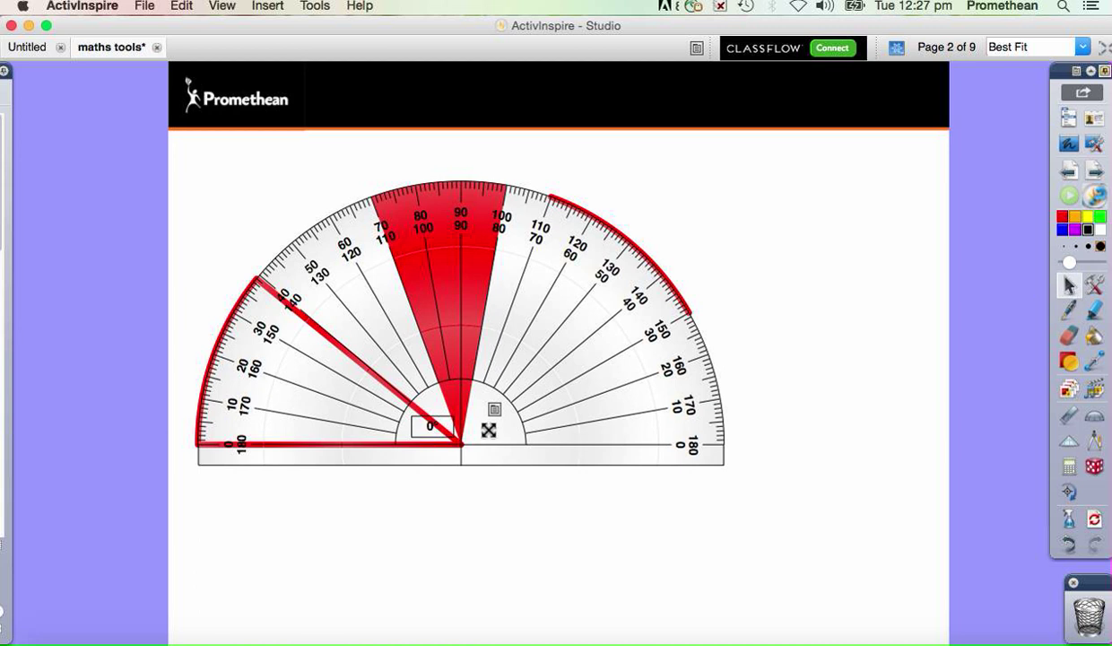
mouse_move(490, 430)
left_mouse_down()
mouse_move(611, 568)
mouse_move(784, 613)
mouse_move(820, 601)
left_mouse_up()
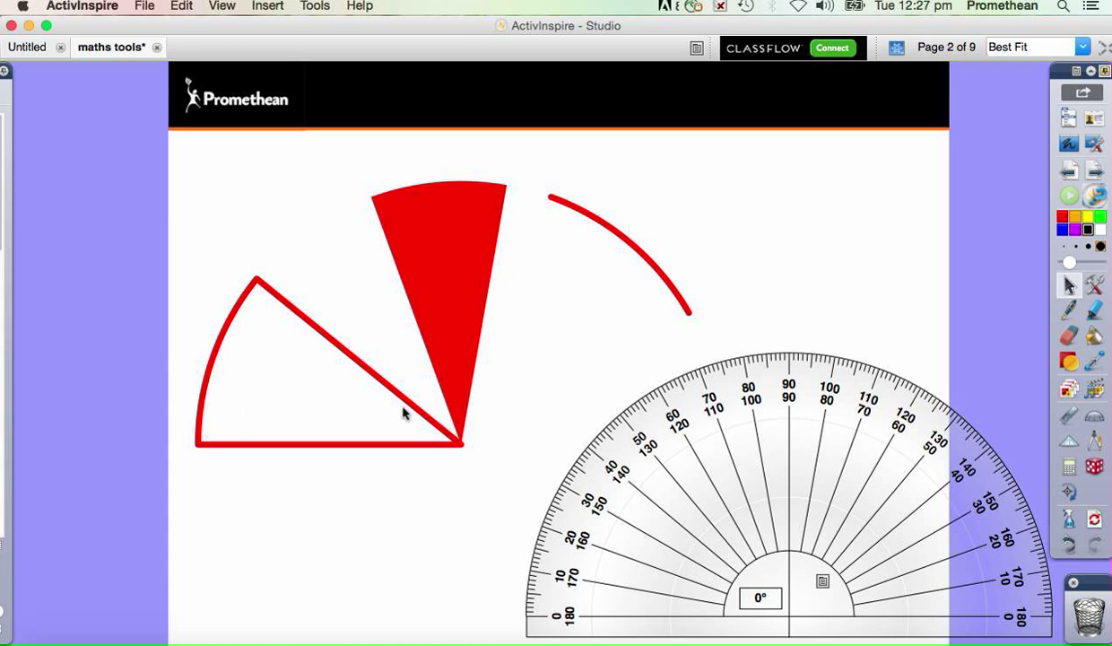
- Reset the page to erase the red drawings, then close the protractor
left_click(1094, 521)
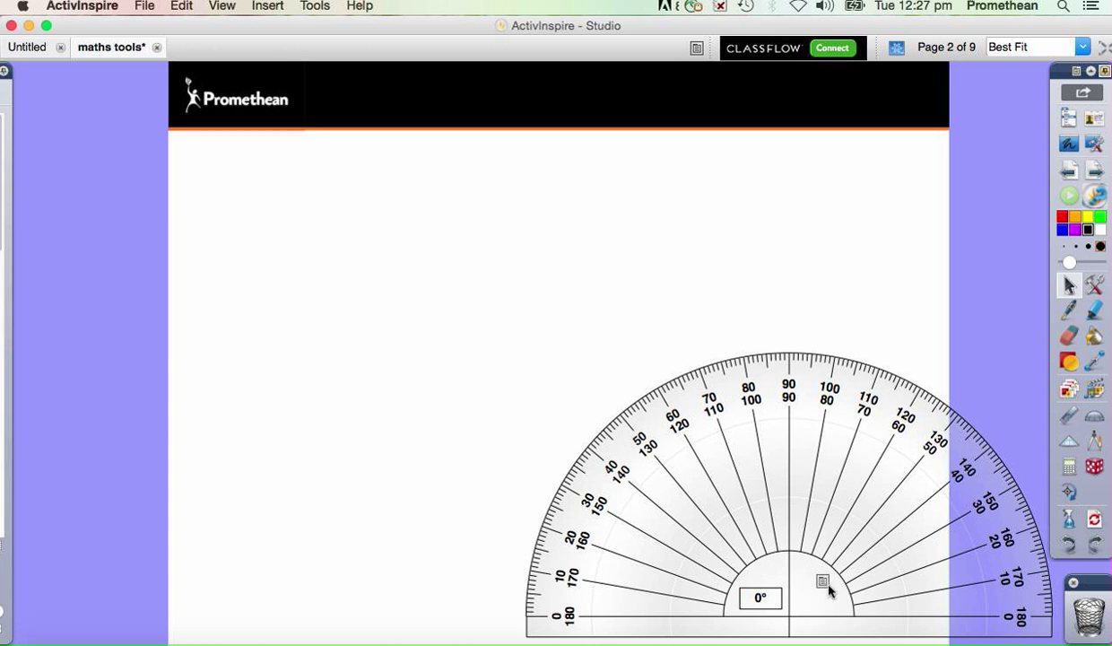
left_click(822, 582)
left_click(847, 563)
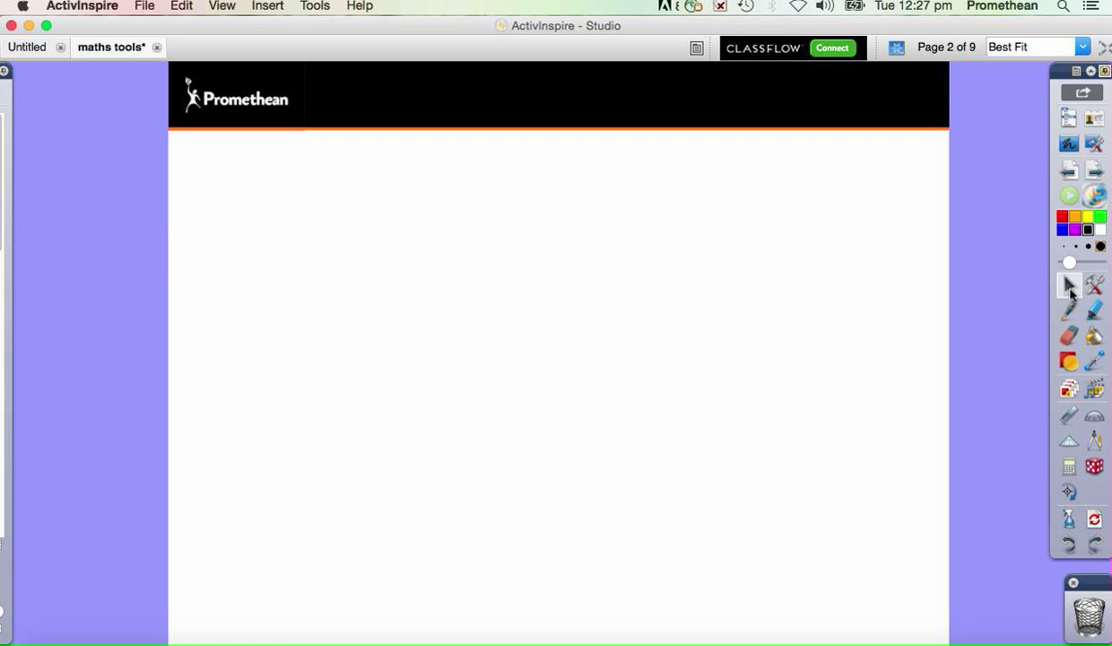
- Select Line-Chain Shape from the Shape tool's palette
left_click(1067, 361)
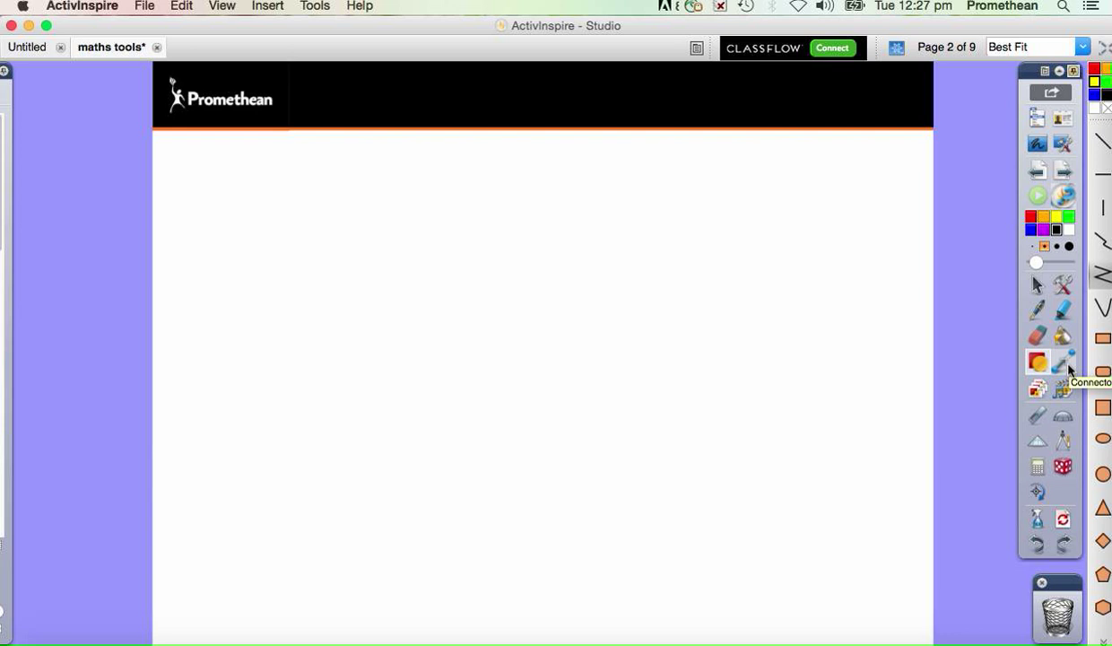
left_click(1102, 274)
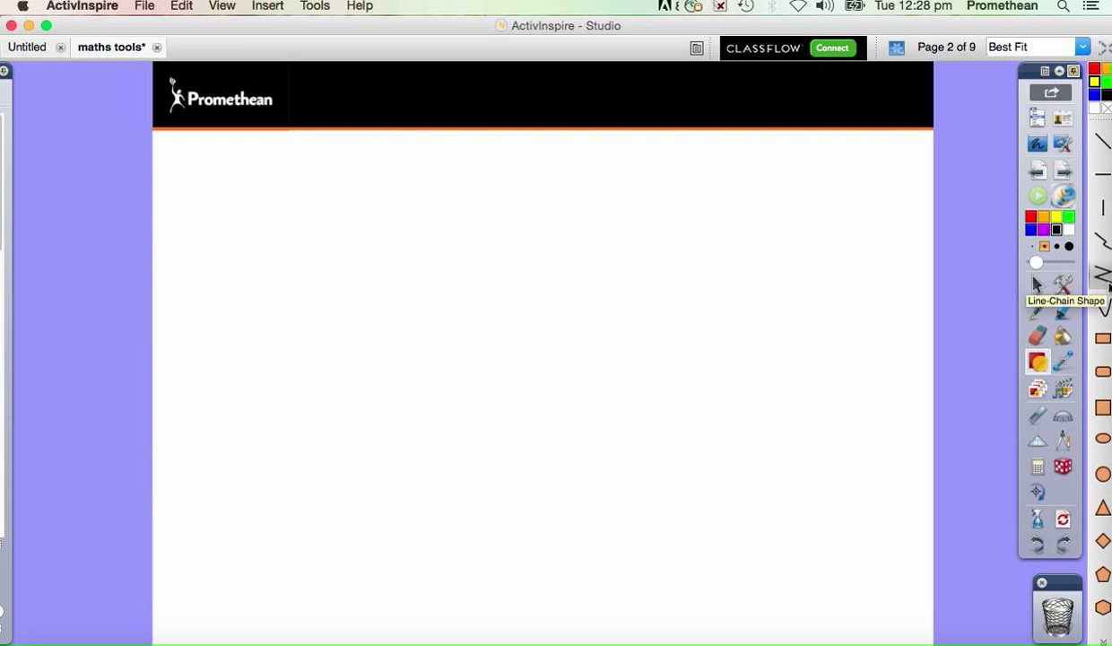
left_click(1102, 278)
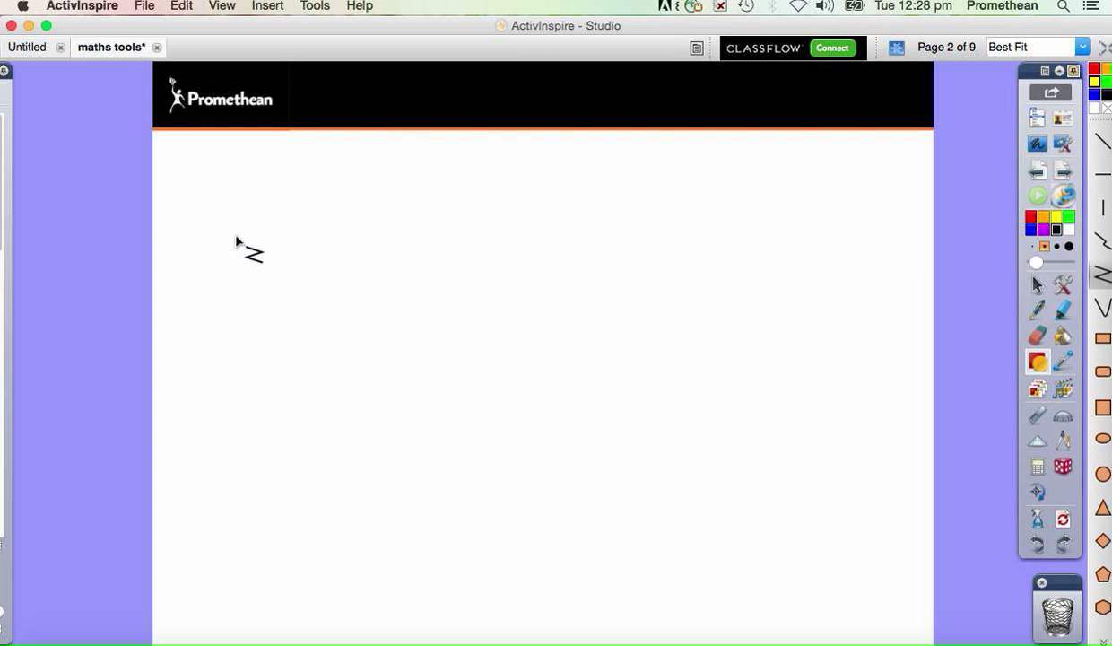
- Draw the large open zigzag arrow-shaped line chain on the left of the page
mouse_move(234, 228)
left_mouse_down()
mouse_move(411, 397)
mouse_move(549, 363)
left_mouse_up()
left_click(549, 363)
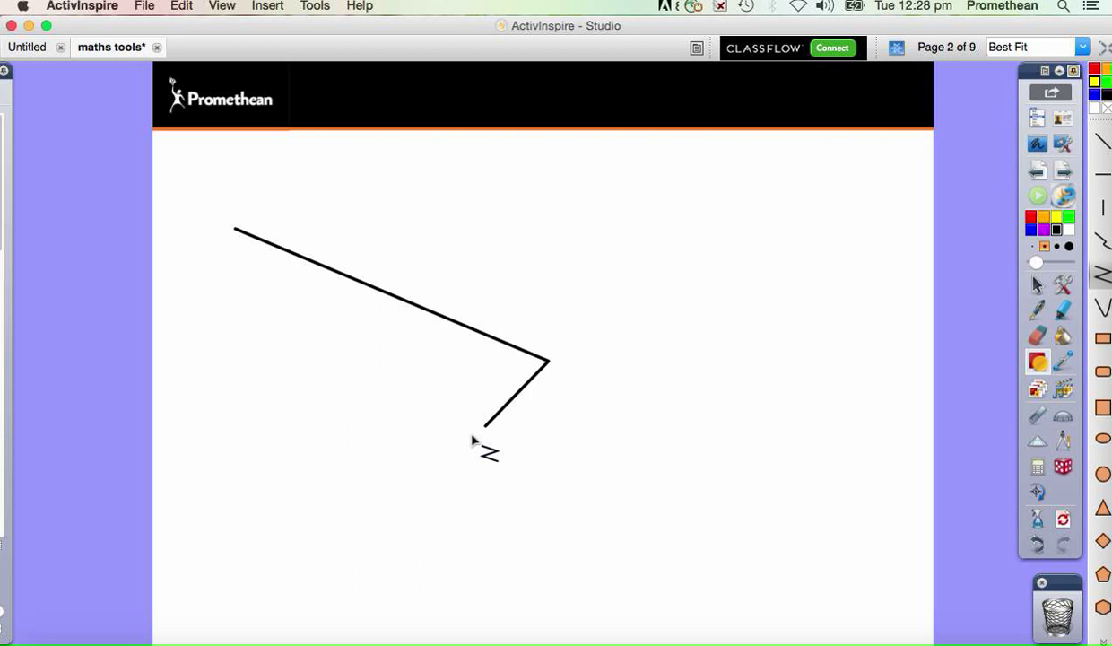
left_click(267, 518)
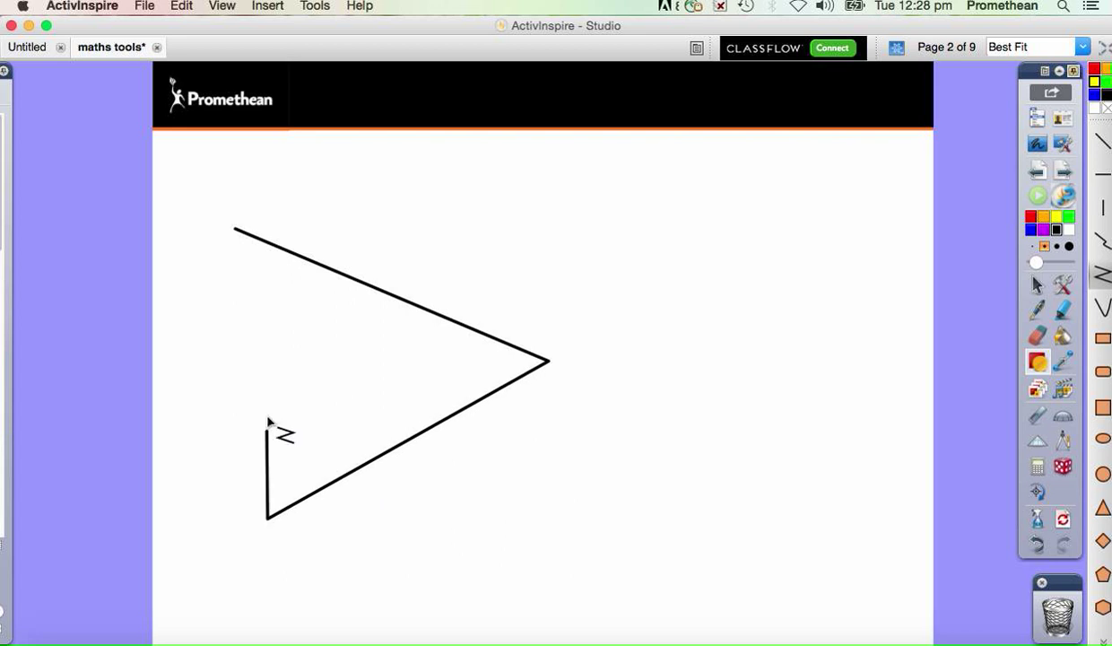
left_click(349, 379)
left_click(235, 230)
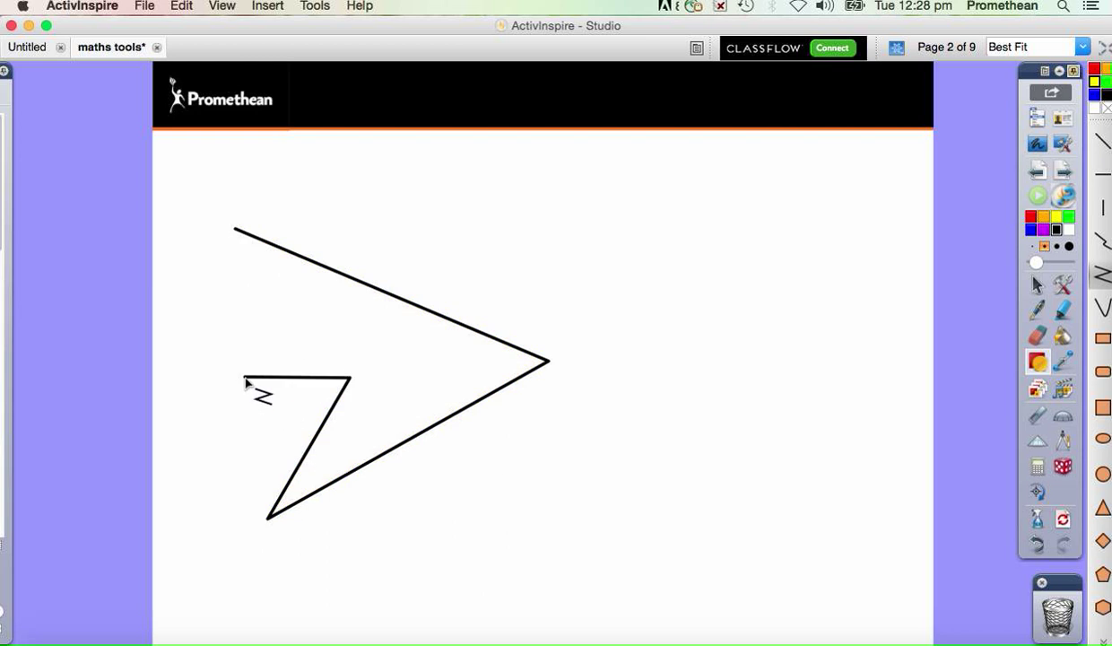
double_click(244, 378)
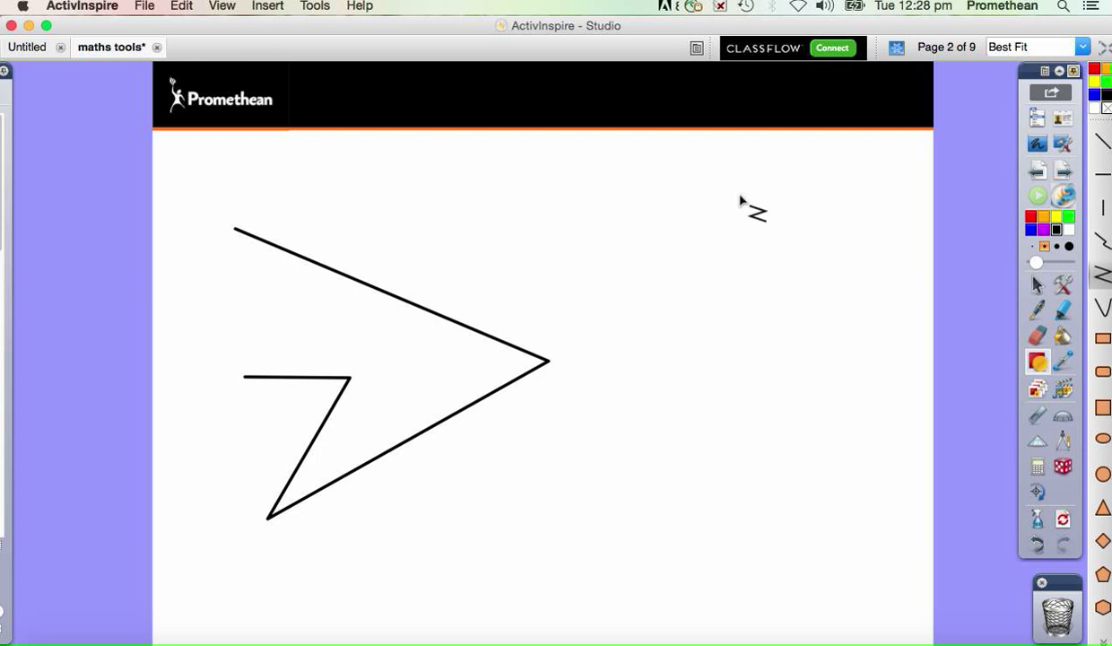
- Draw the smaller closed line-chain polygon on the right
left_click_drag(738, 192, 846, 310)
left_click(889, 358)
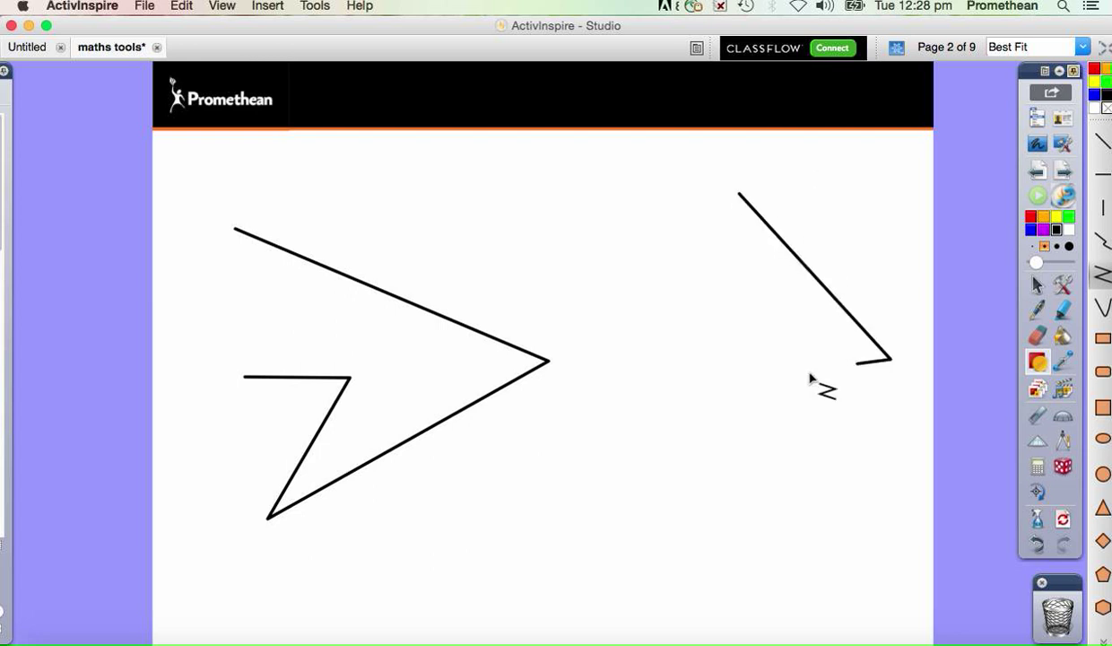
left_click(744, 383)
left_click(784, 319)
left_click(723, 220)
left_click(739, 194)
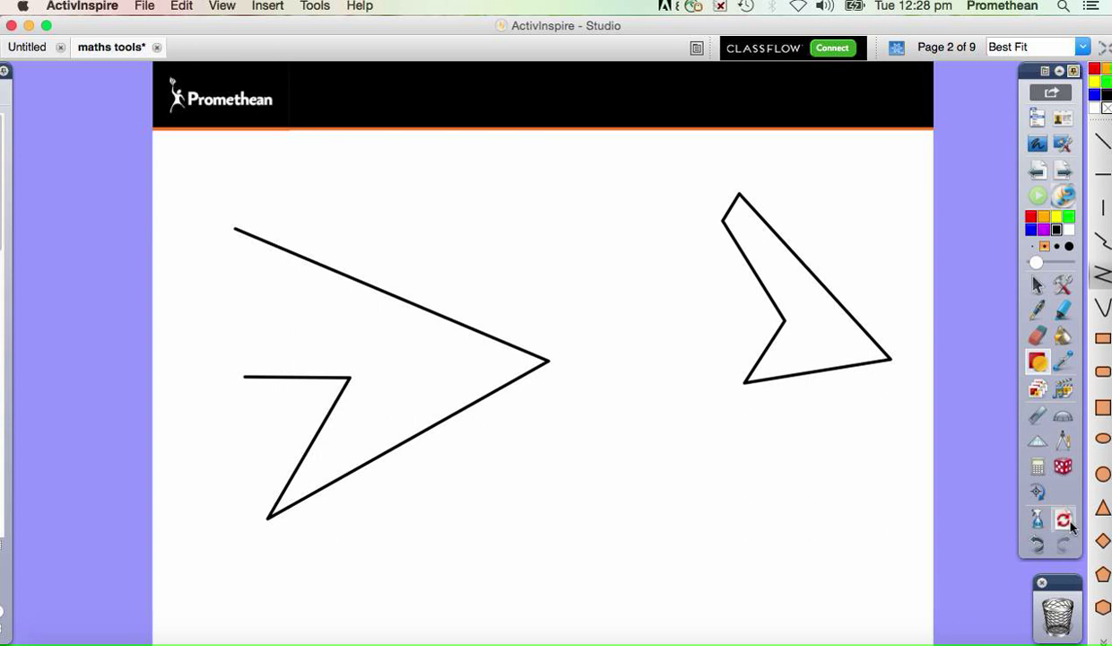
- Align a protractor at 330° on the left figure's corner, shade the angle red, then move it aside
left_click(1063, 415)
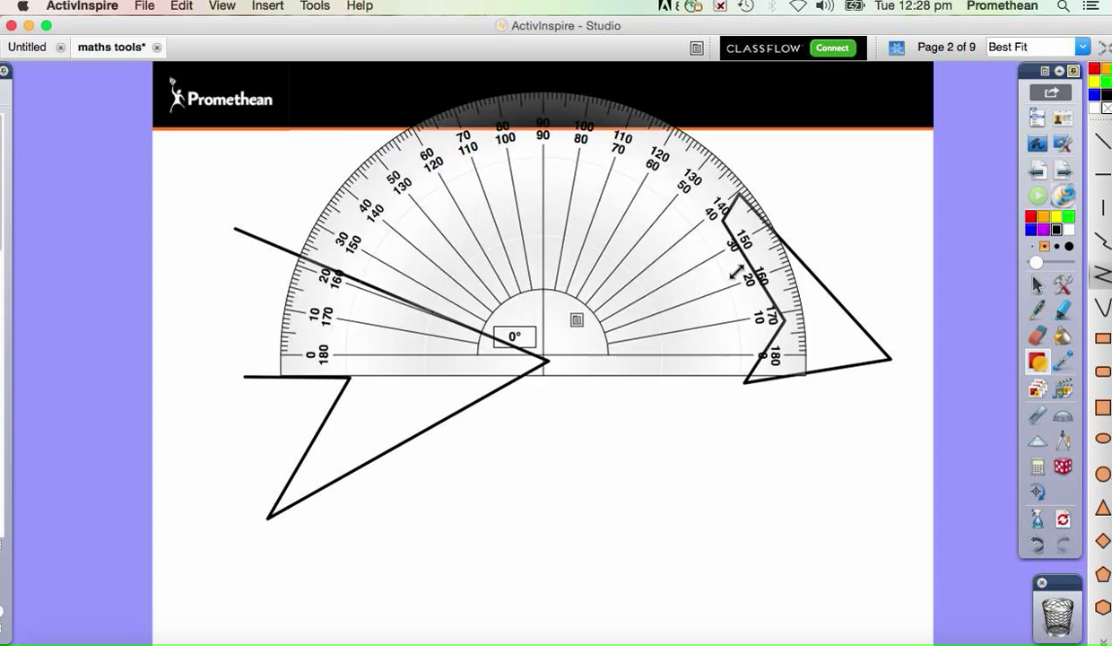
mouse_move(583, 335)
left_mouse_down()
mouse_move(536, 345)
mouse_move(588, 343)
mouse_move(579, 340)
left_mouse_up()
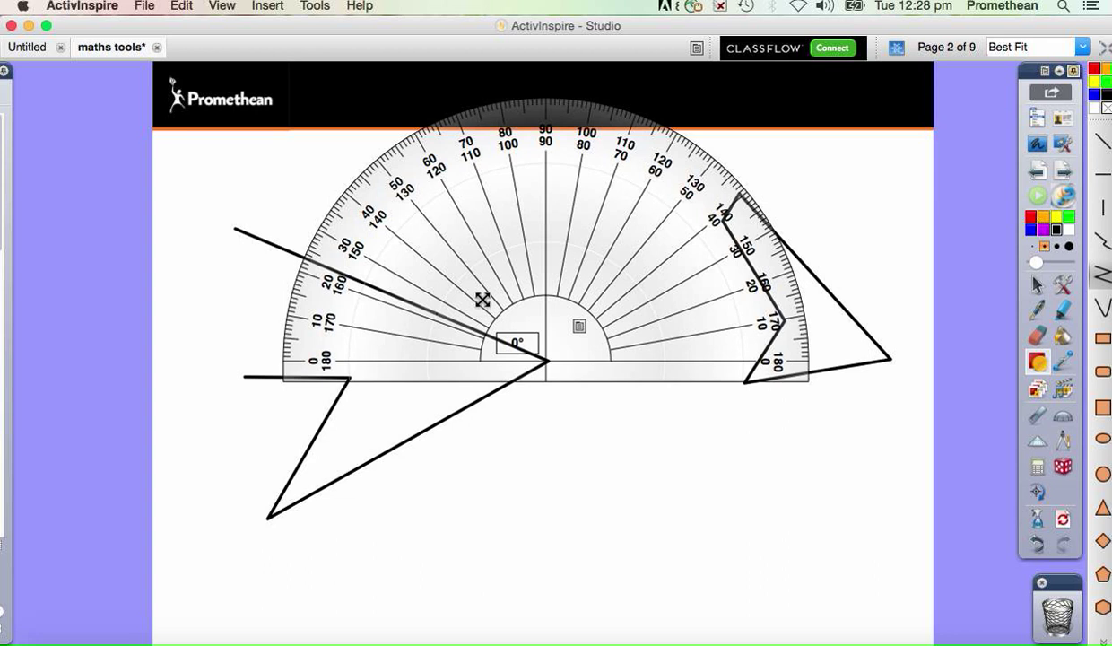
left_click_drag(476, 230, 482, 313)
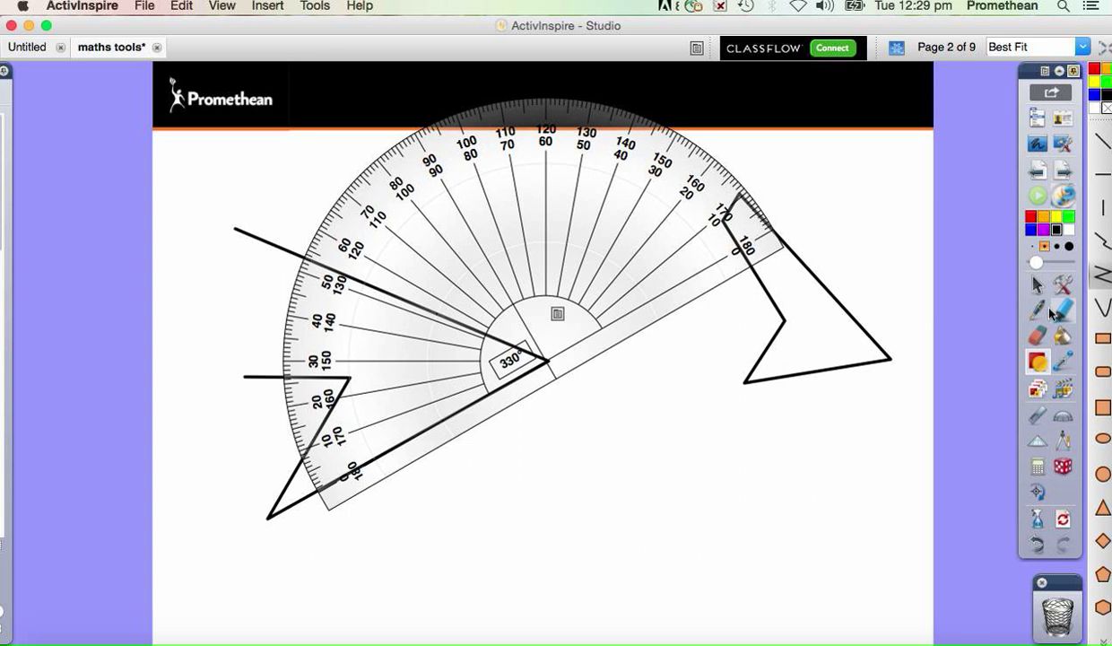
left_click(1040, 310)
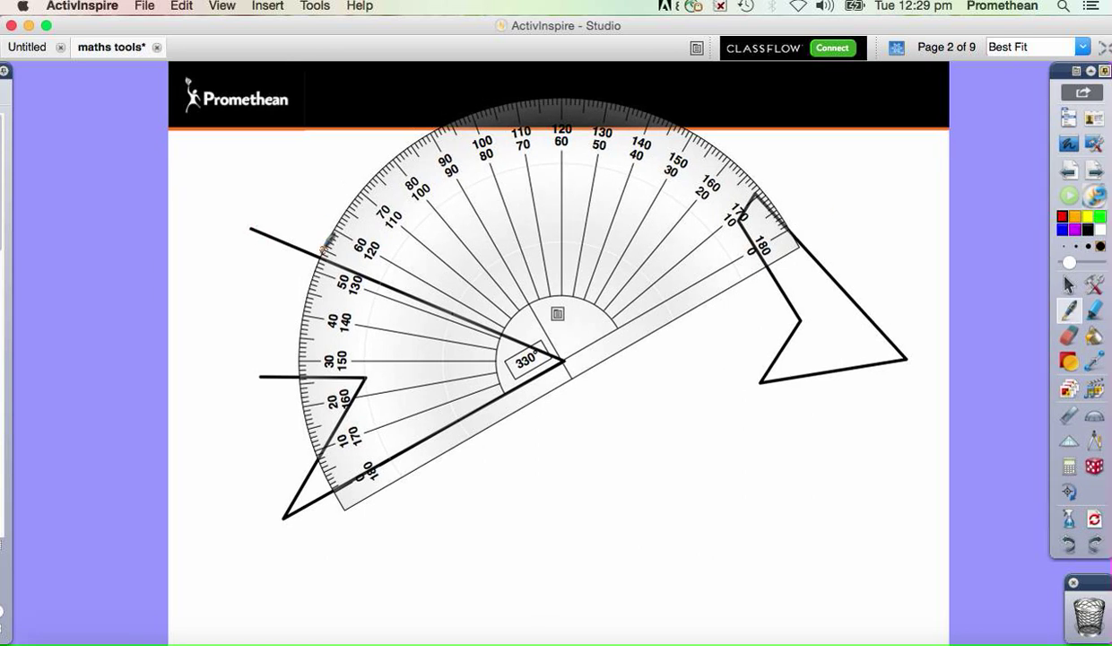
left_click_drag(323, 253, 334, 475)
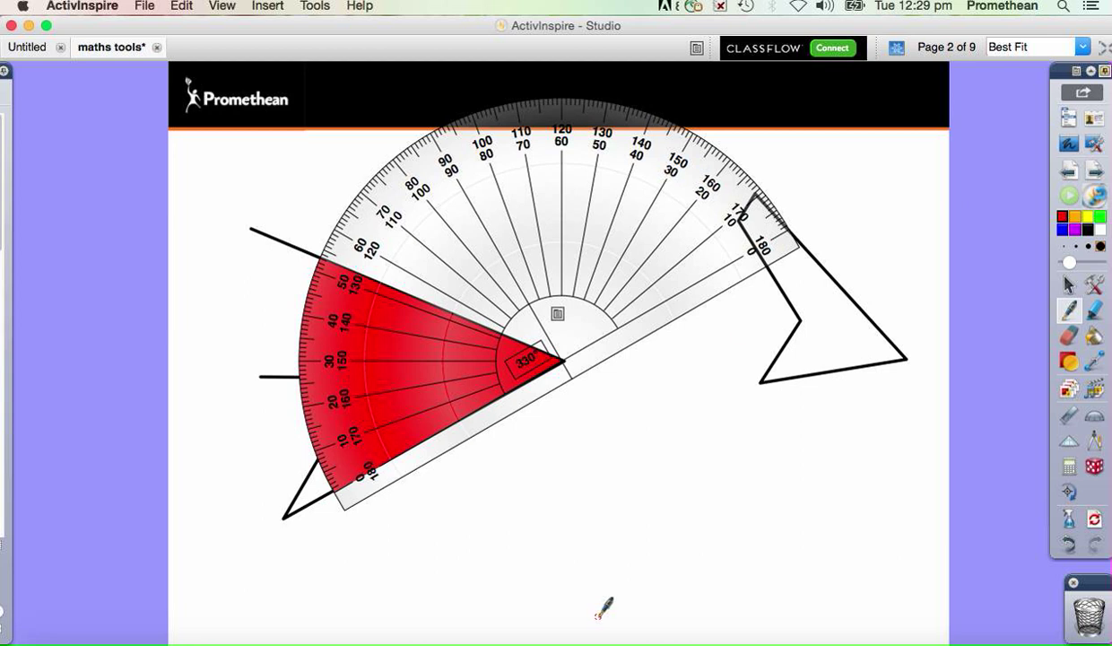
left_click_drag(594, 323, 782, 495)
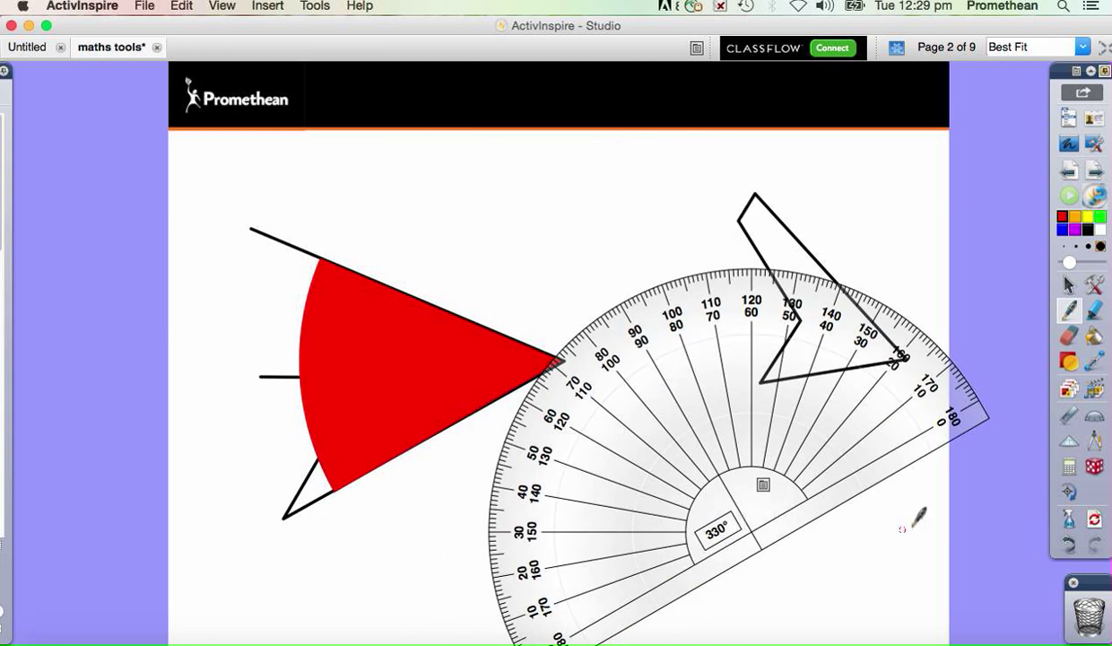
left_click(1069, 493)
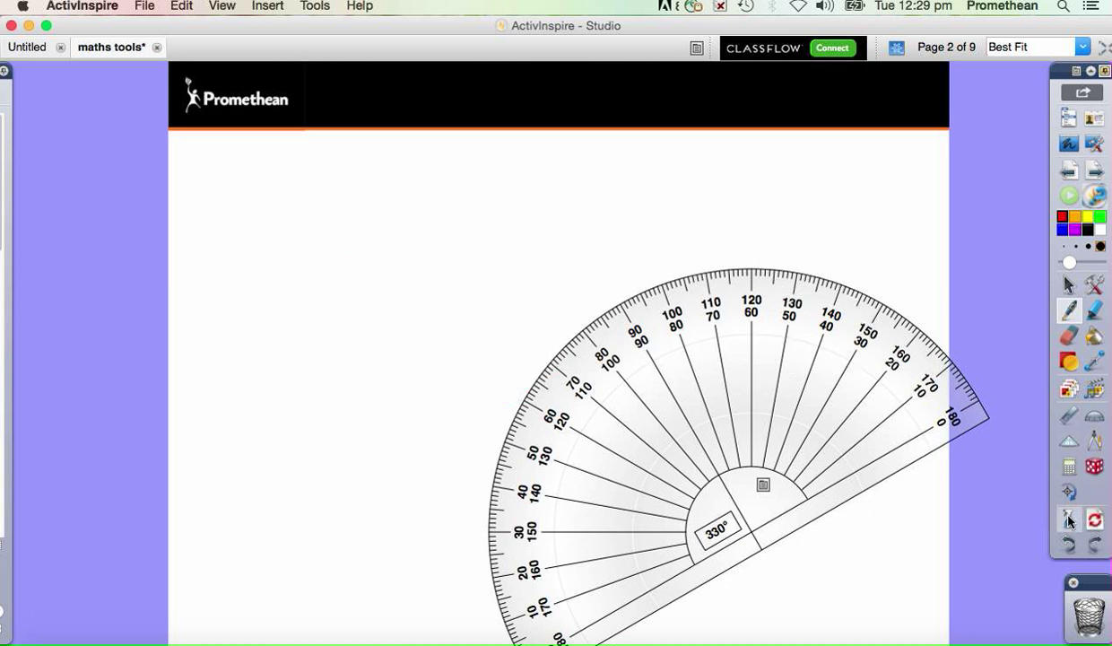
left_click(763, 485)
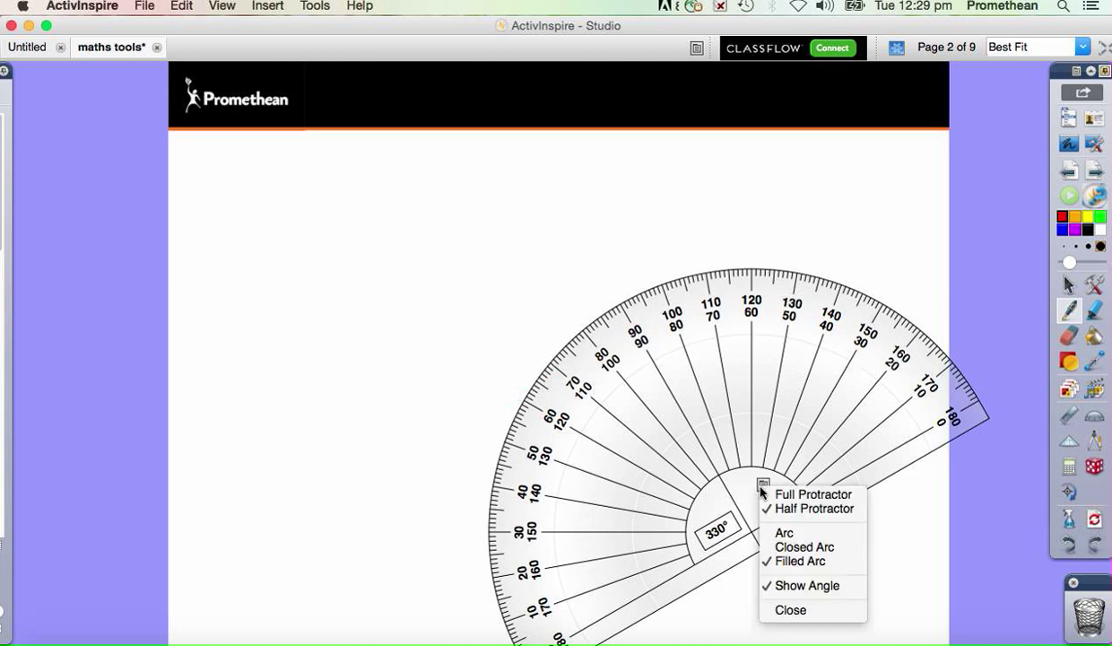
left_click(781, 610)
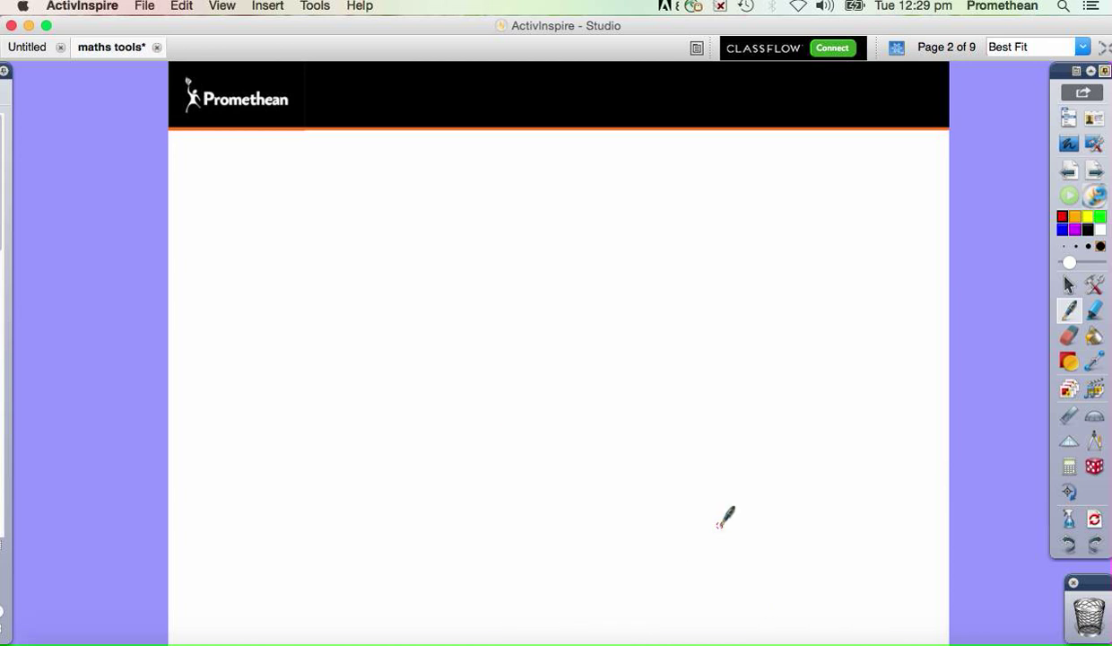
left_click(1069, 286)
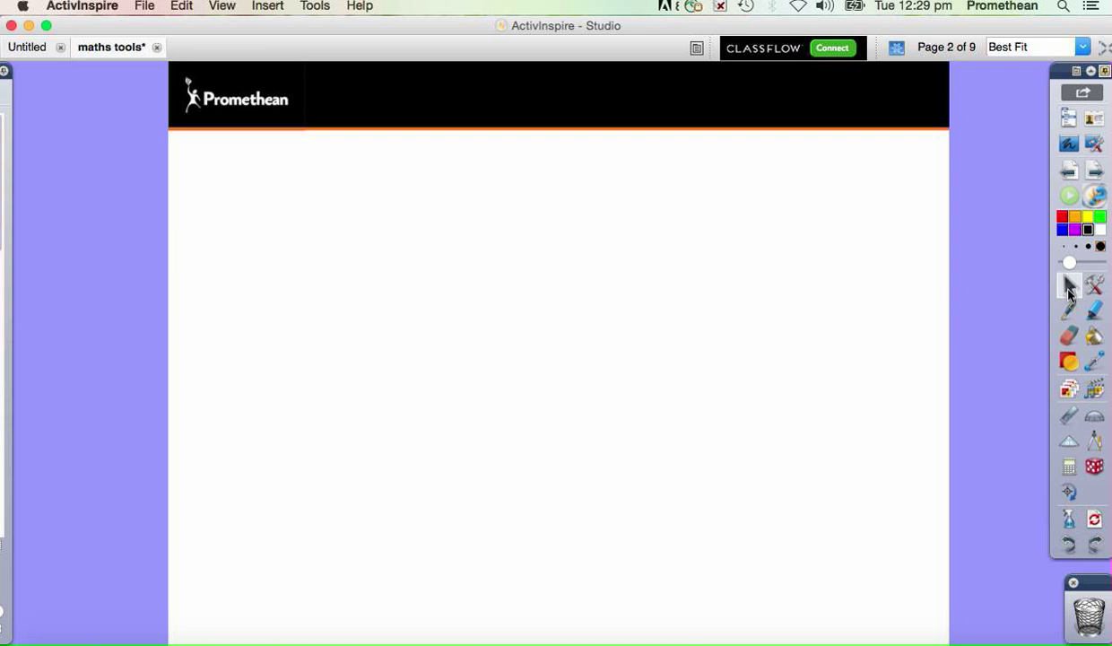
left_click(1069, 287)
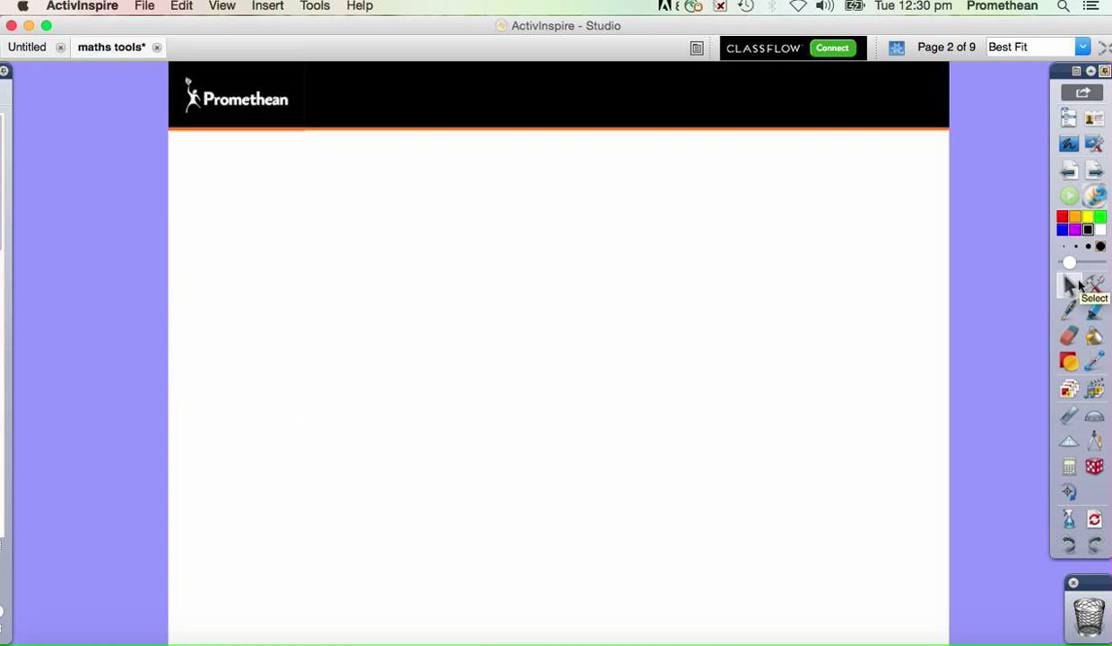
- In Grid Designer, make the grid visible with default scale 1.50 and Aqua lines
right_click(476, 297)
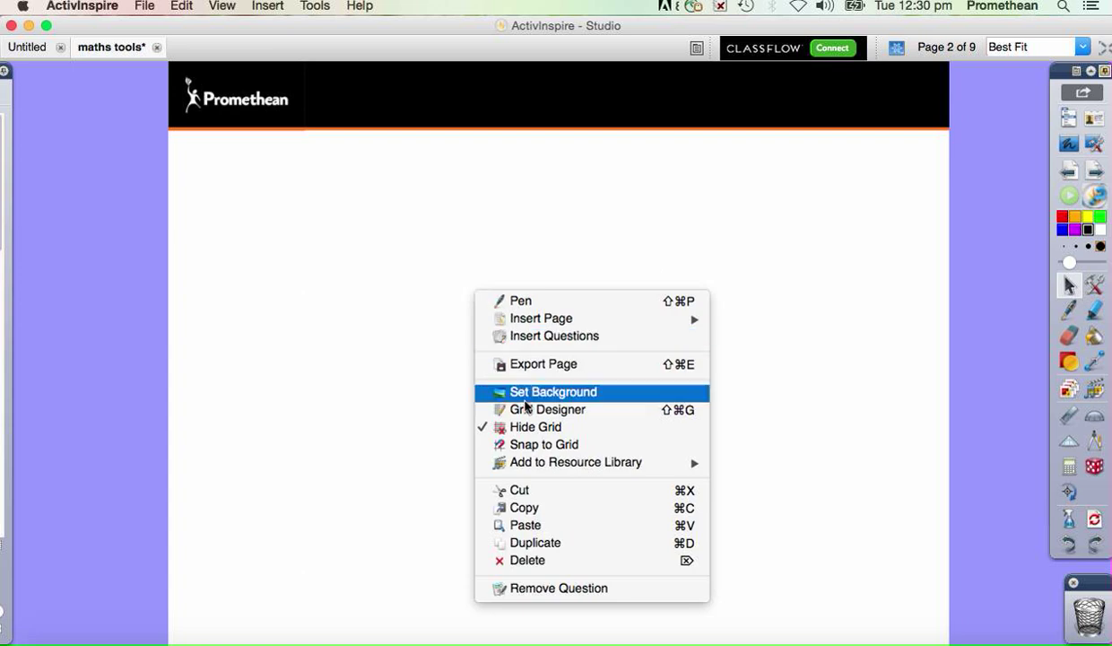
left_click(525, 410)
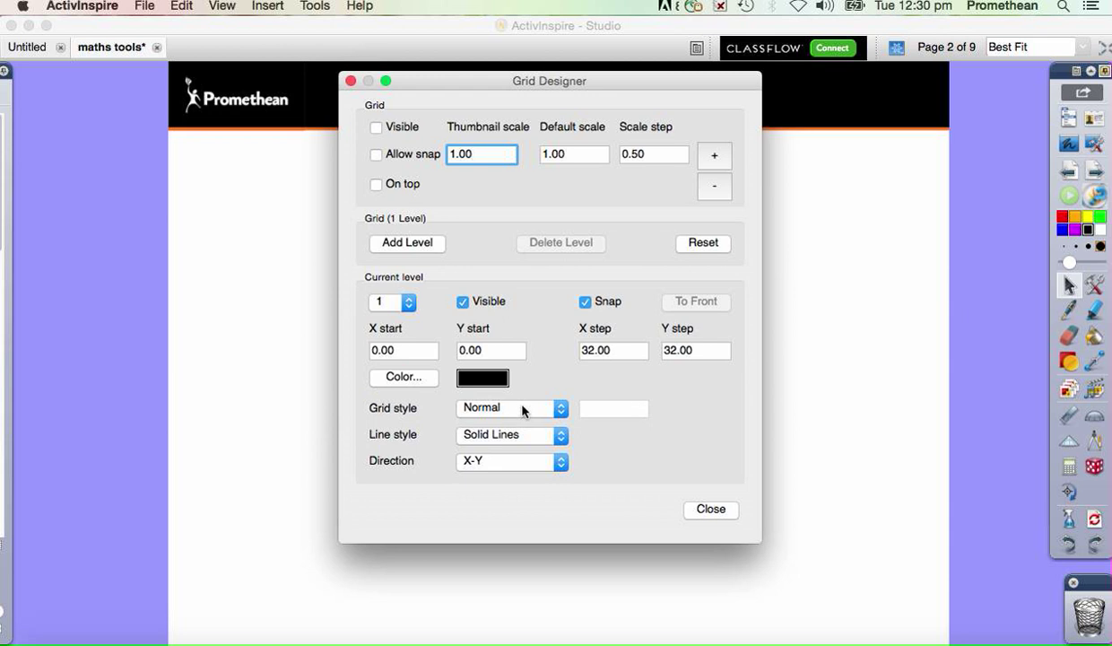
left_click(376, 128)
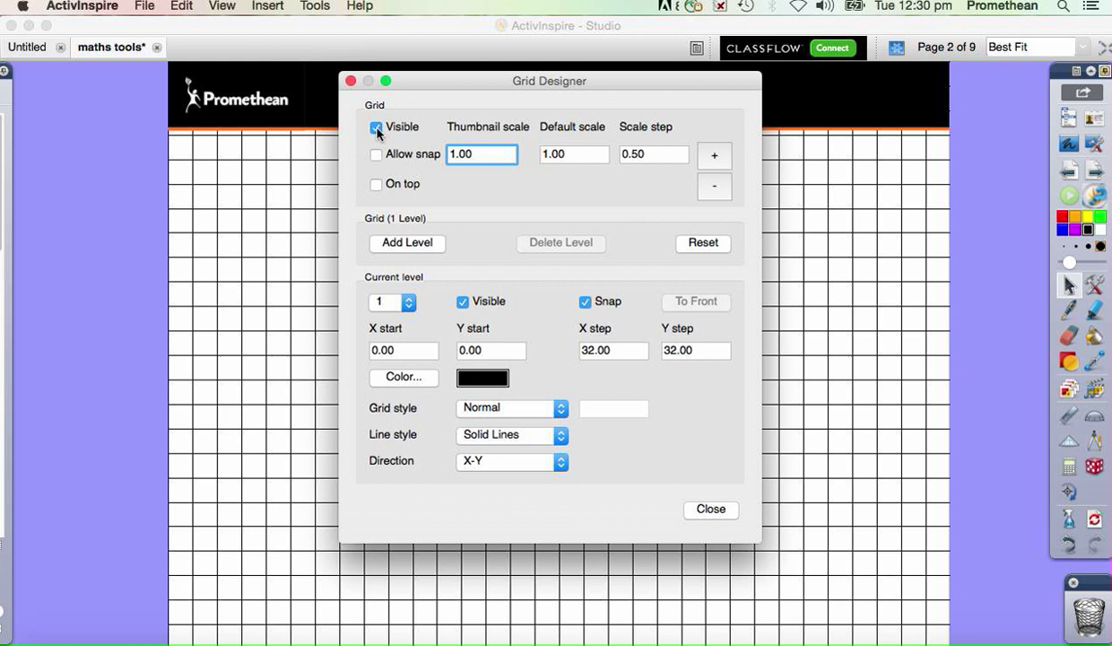
left_click(713, 157)
left_click(713, 157)
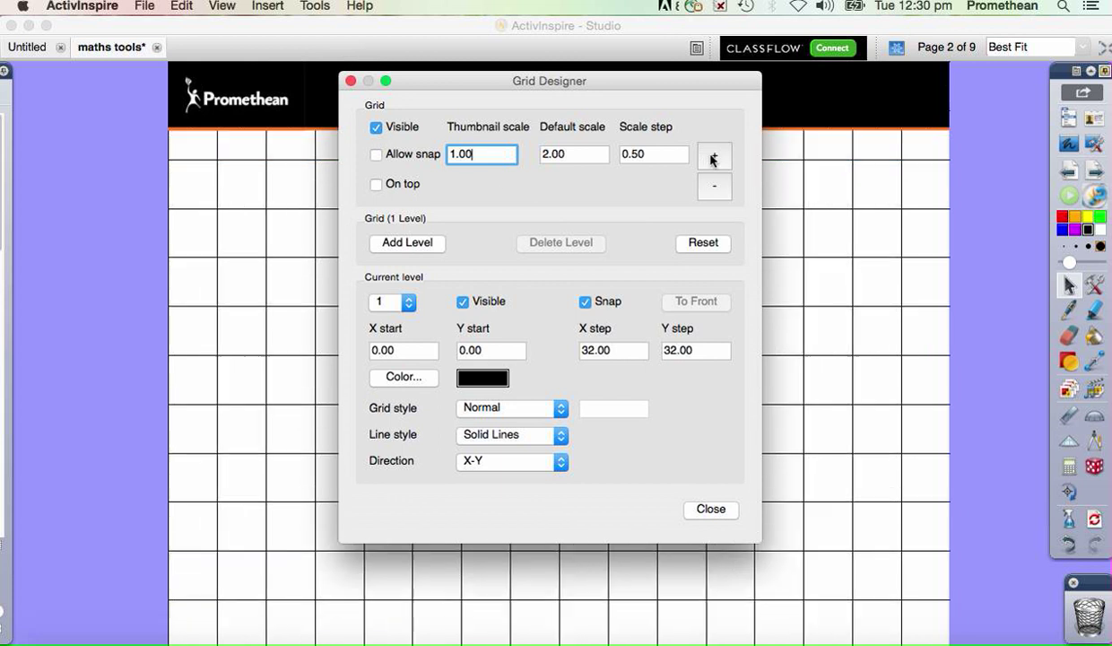
left_click(713, 188)
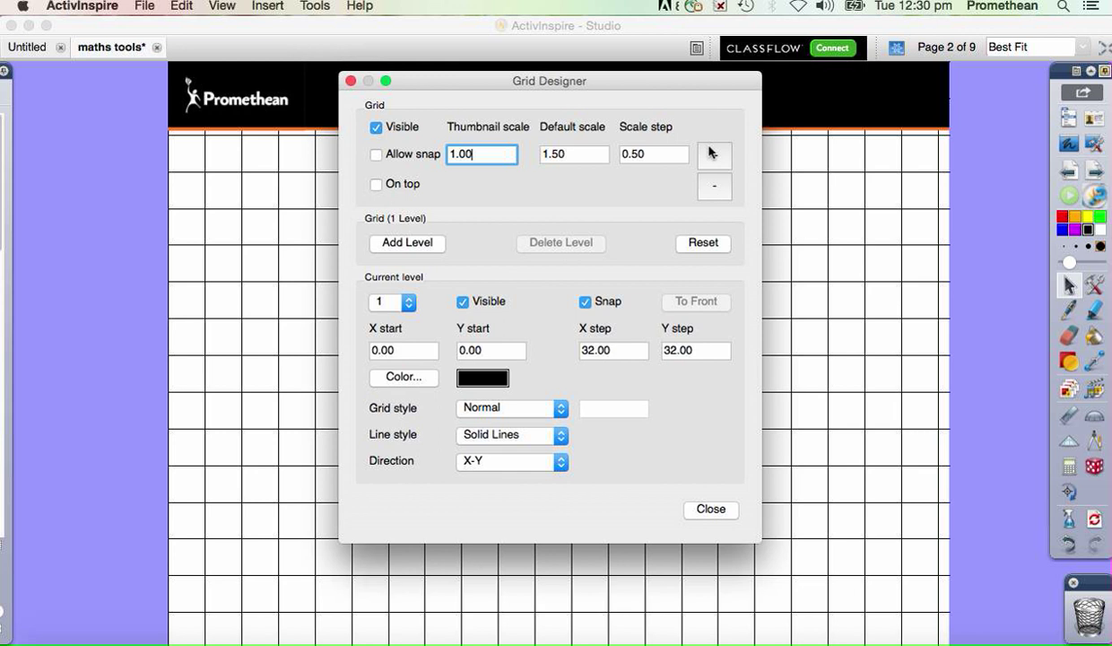
left_click(417, 383)
left_click(314, 369)
left_click(384, 545)
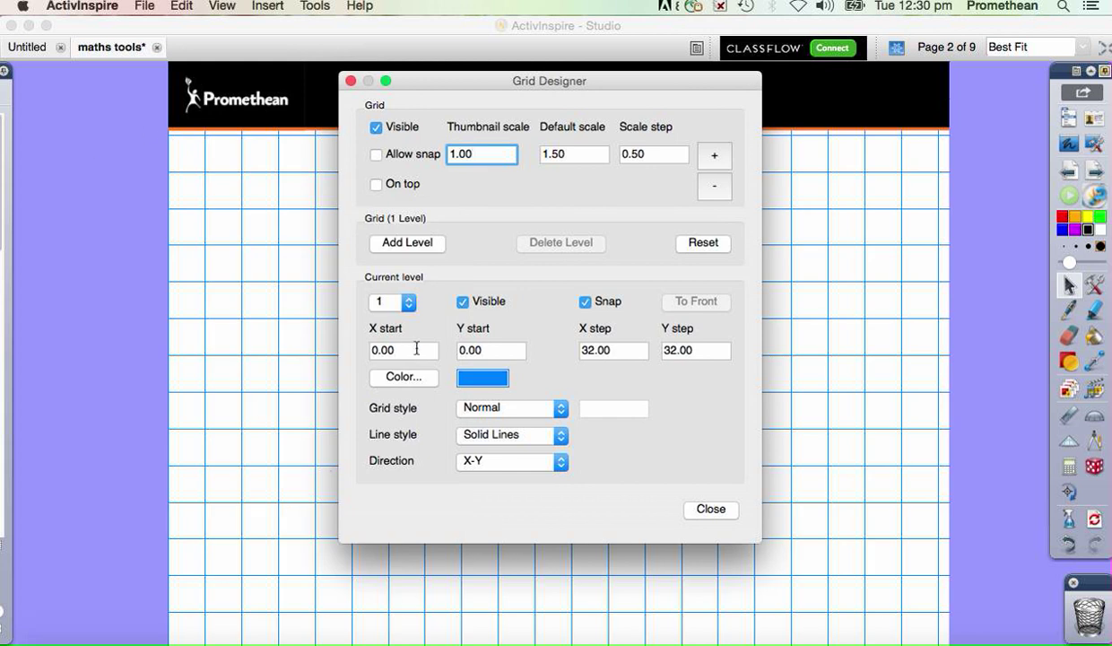
left_click(708, 510)
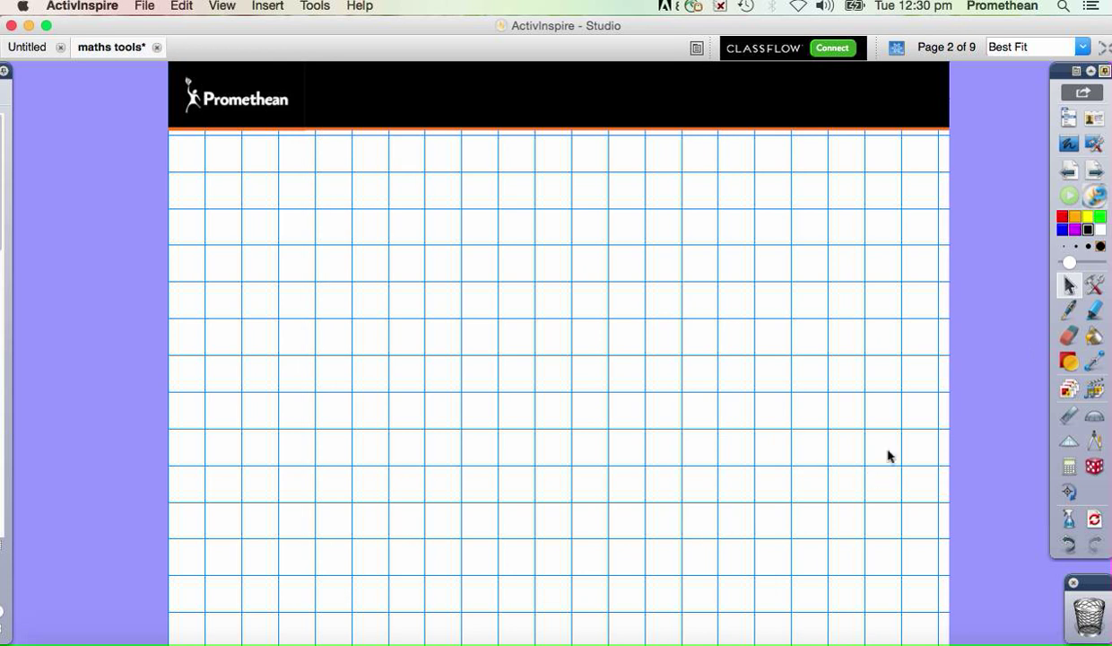
- Draw a large scalene line-chain triangle with a horizontal base, then use Clear Grid
left_click(1068, 362)
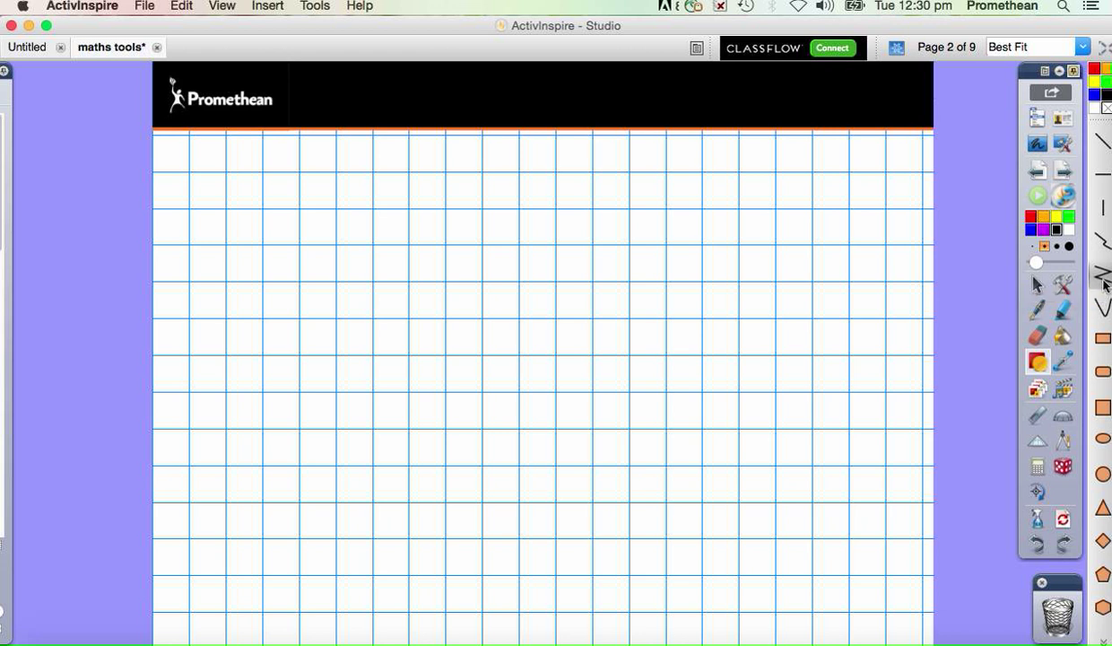
left_click(1104, 281)
left_click_drag(226, 540, 813, 542)
left_click(814, 541)
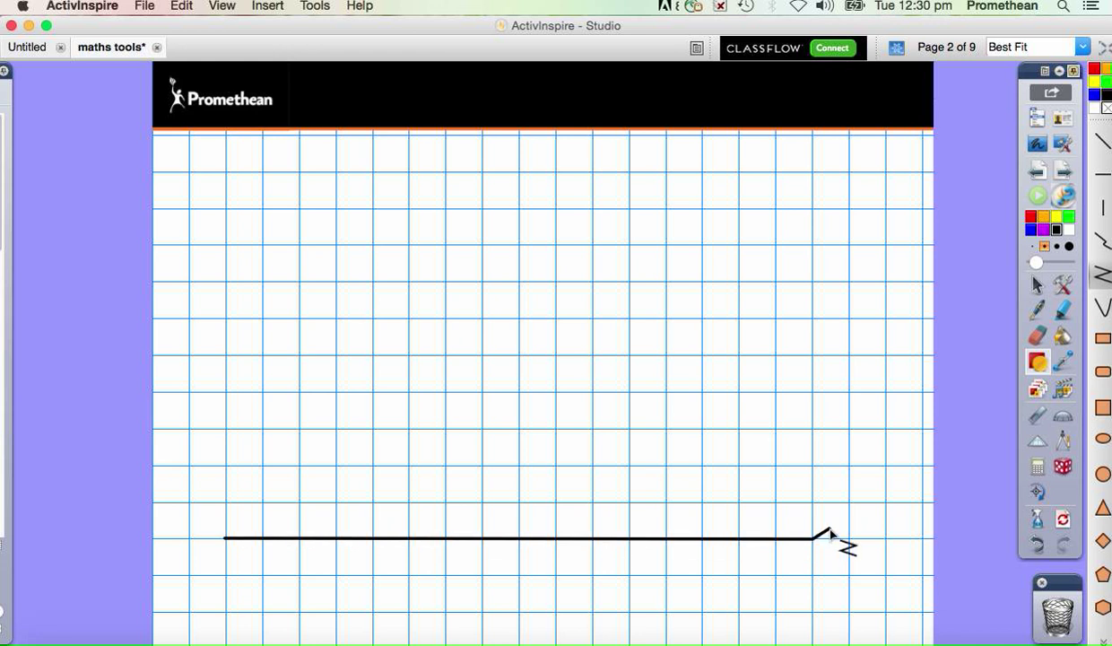
left_click(904, 154)
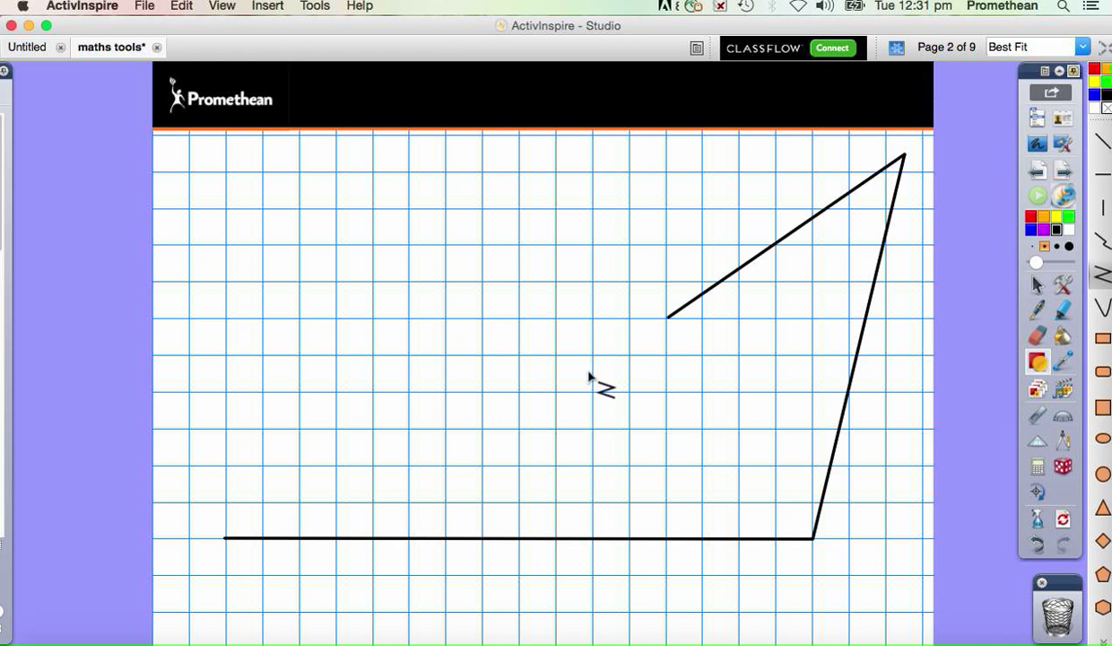
left_click(226, 538)
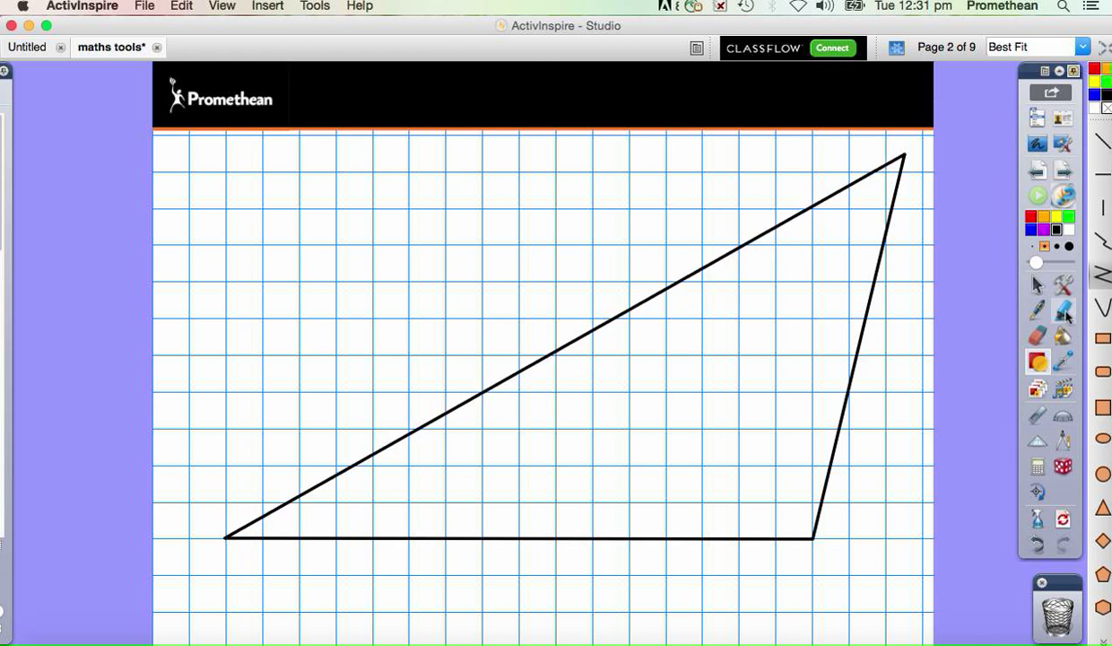
left_click(1038, 520)
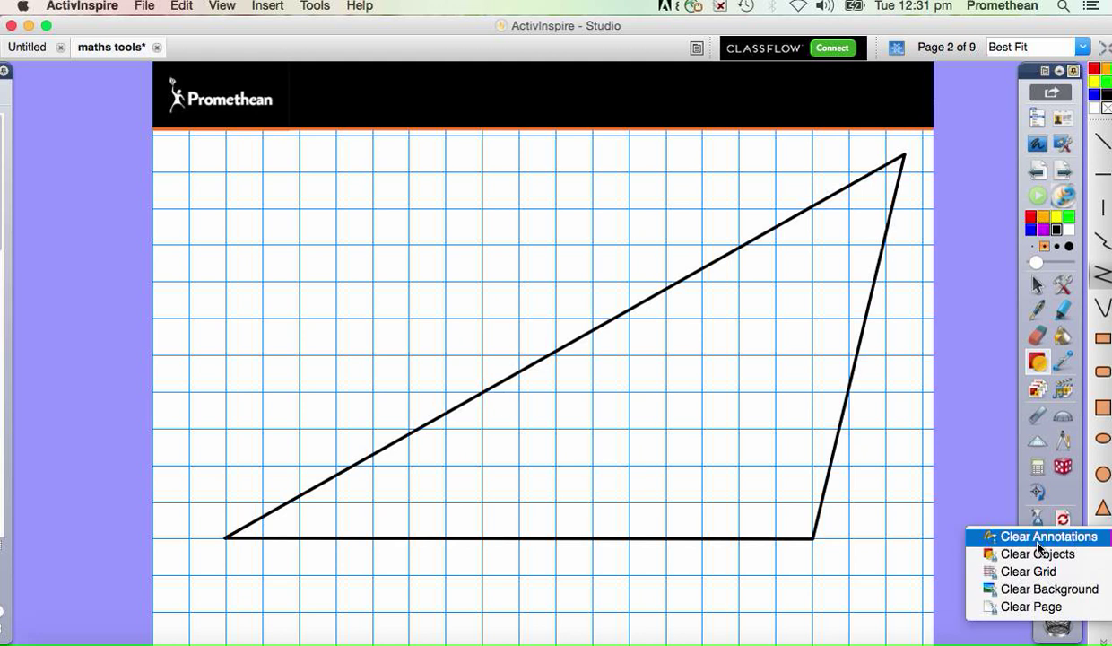
left_click(995, 572)
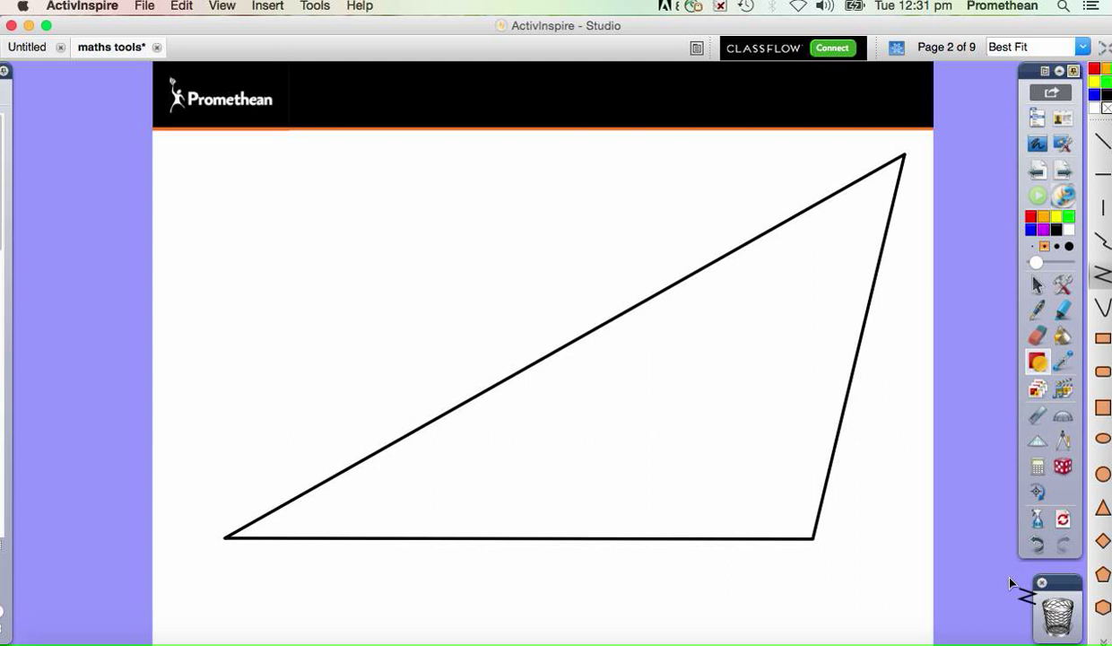
- Centre a protractor on the bottom-left corner and shade that angle red
left_click(1063, 418)
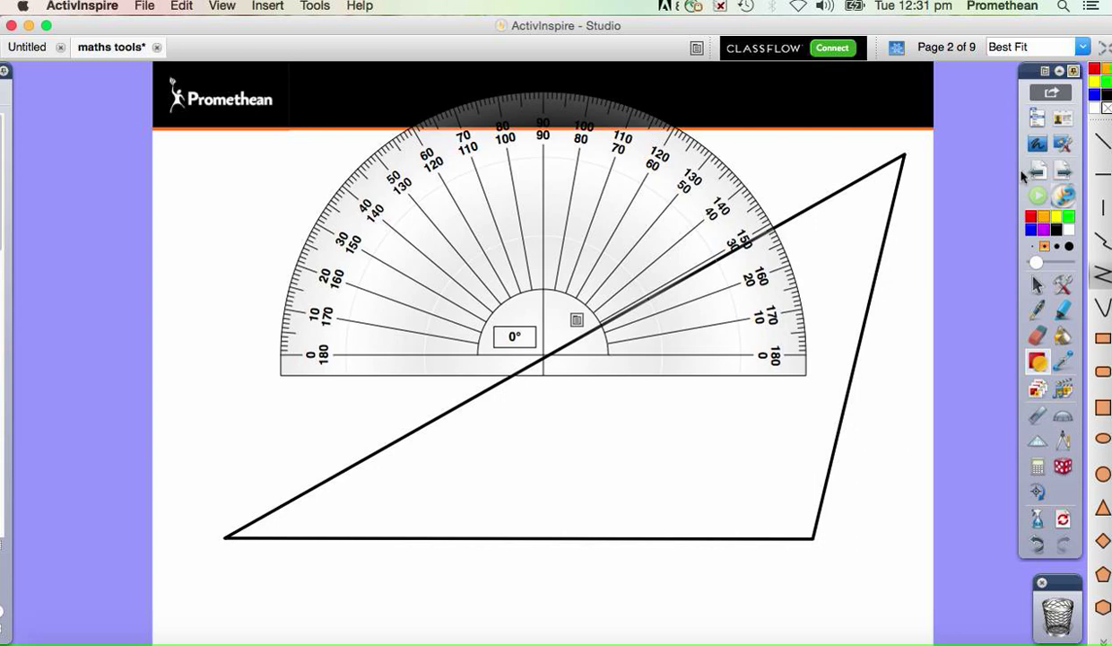
left_click(1036, 309)
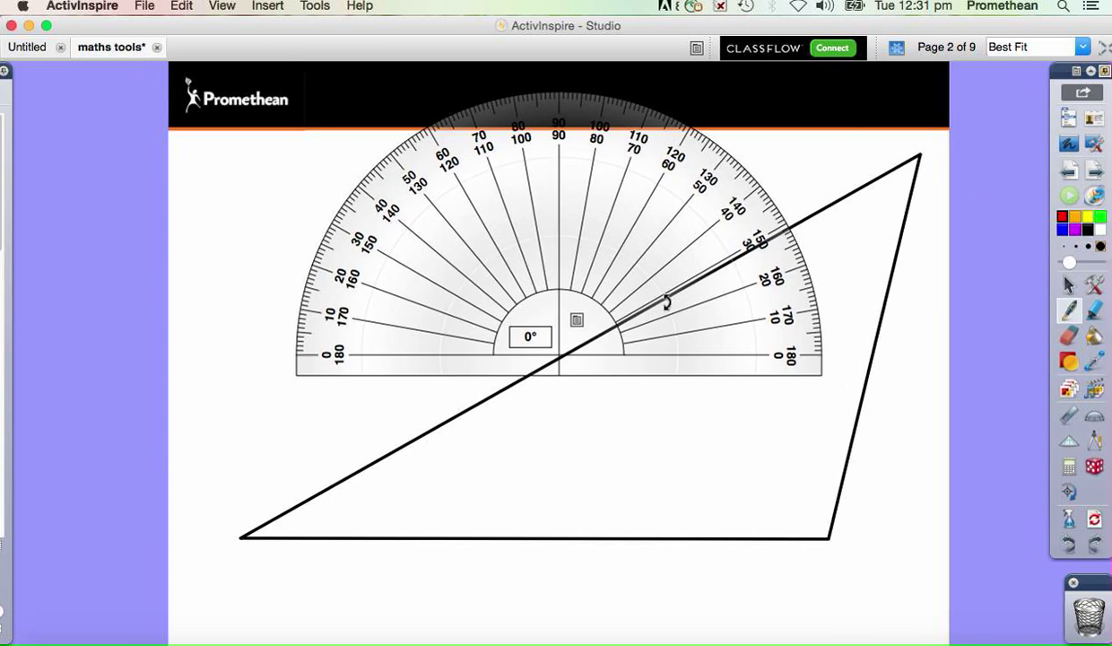
left_click_drag(599, 337, 467, 443)
left_click_drag(431, 483, 289, 511)
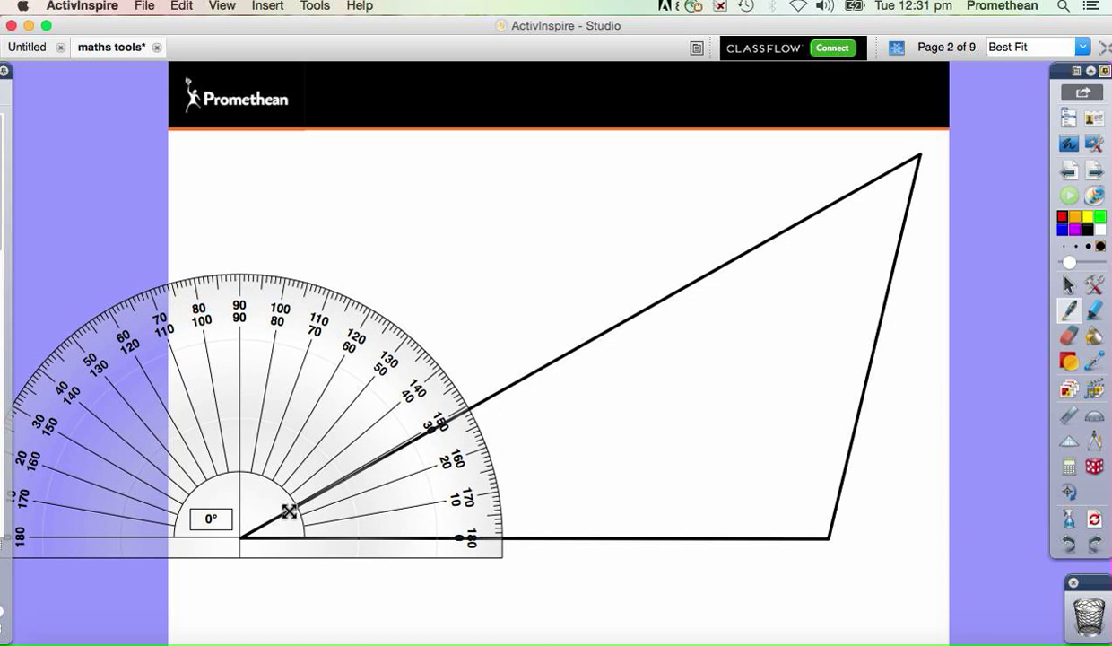
left_click_drag(484, 396, 490, 535)
- Move the protractor to the bottom-right corner and shade that angle orange
left_click_drag(201, 494, 788, 496)
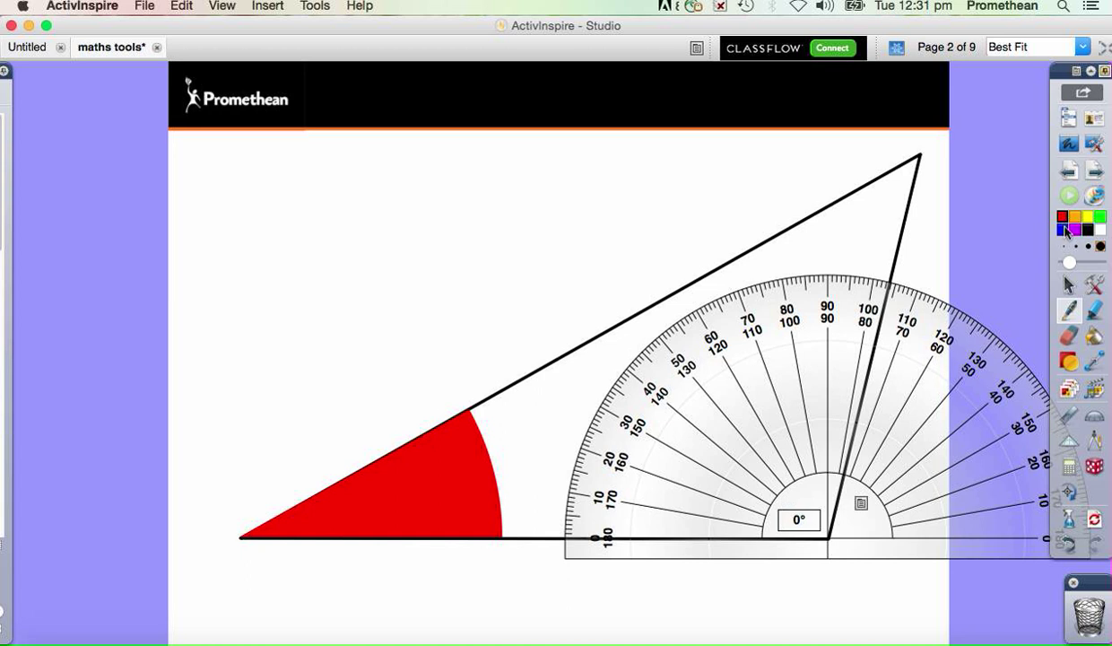
left_click(1076, 217)
left_click_drag(897, 260, 617, 535)
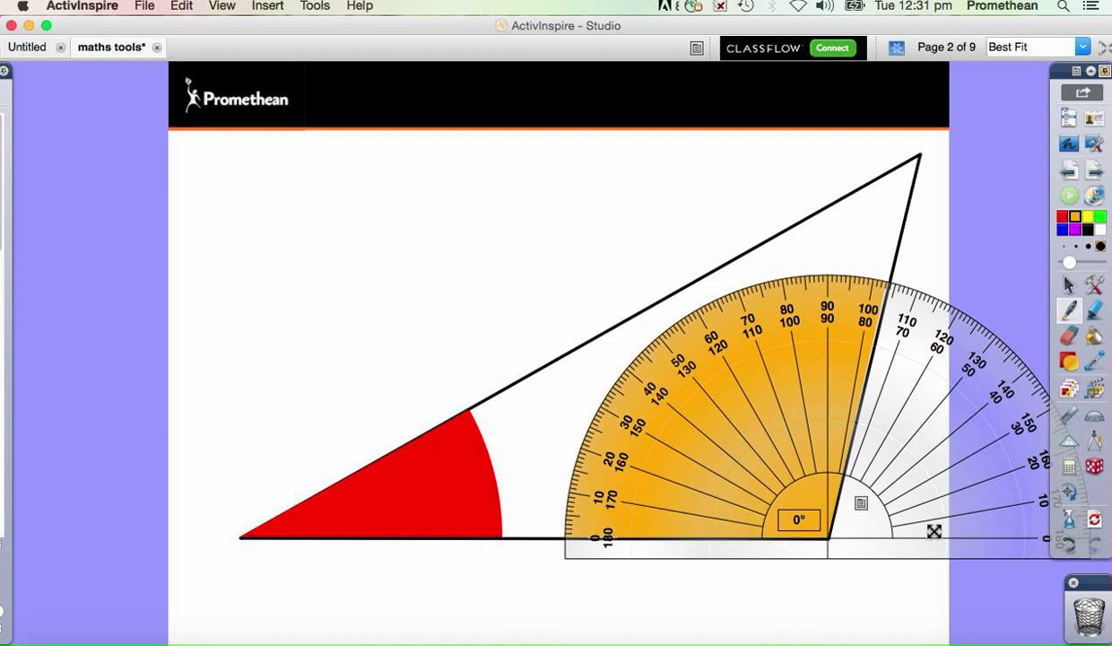
- Align the protractor on the top corner and shade that angle green
left_click_drag(852, 516, 956, 145)
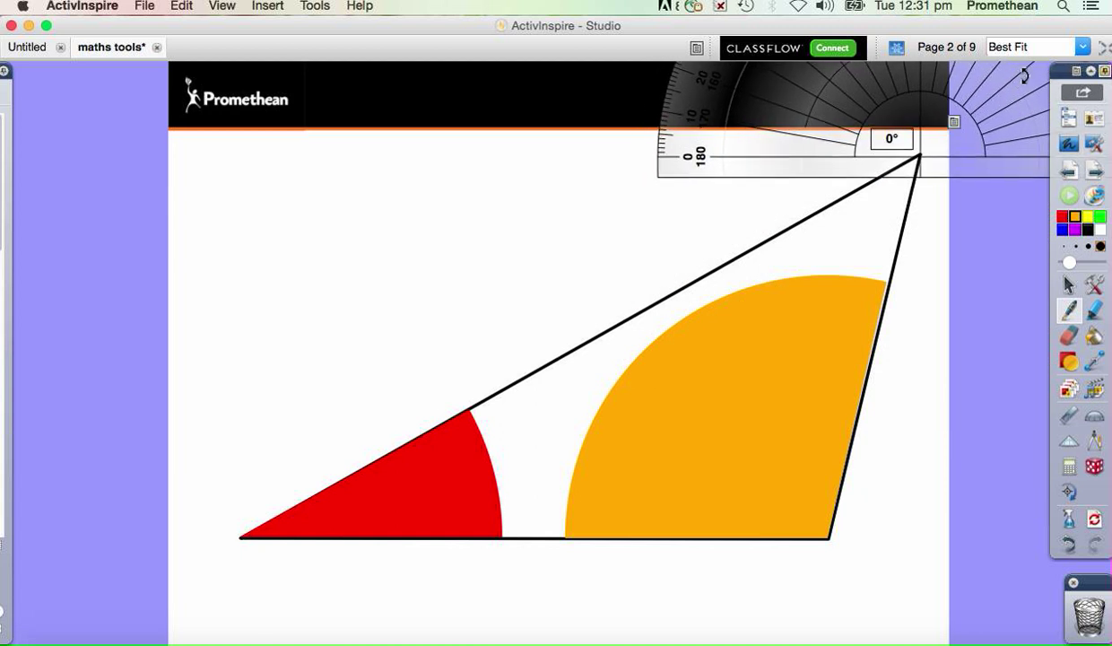
left_click_drag(993, 79, 851, 292)
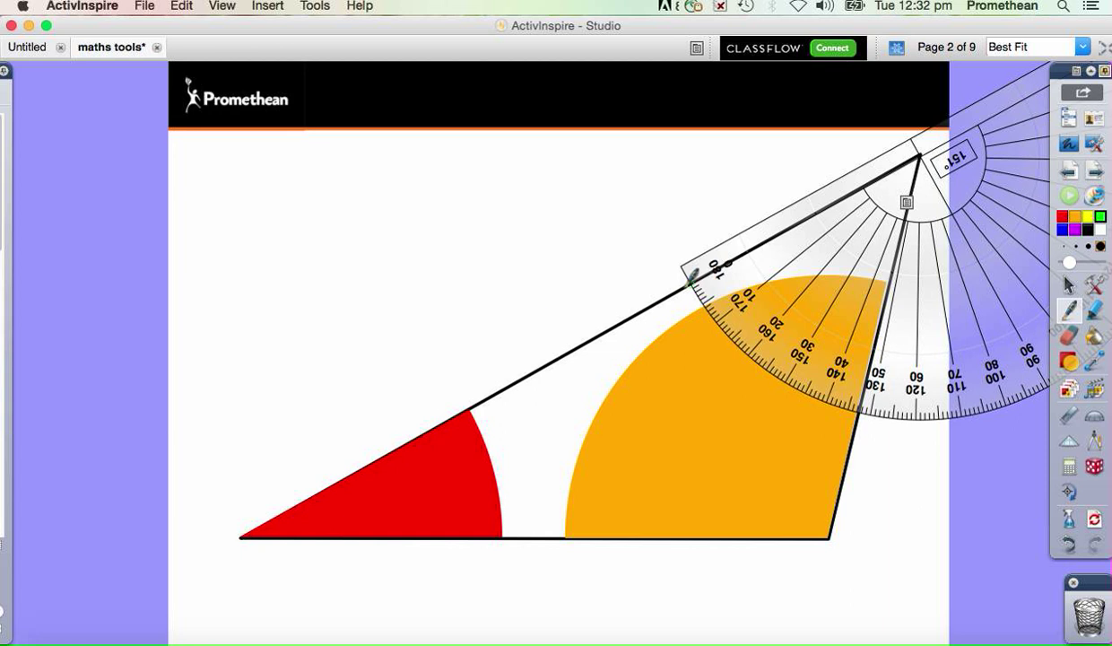
mouse_move(690, 280)
left_mouse_down()
mouse_move(717, 339)
mouse_move(861, 398)
left_mouse_up()
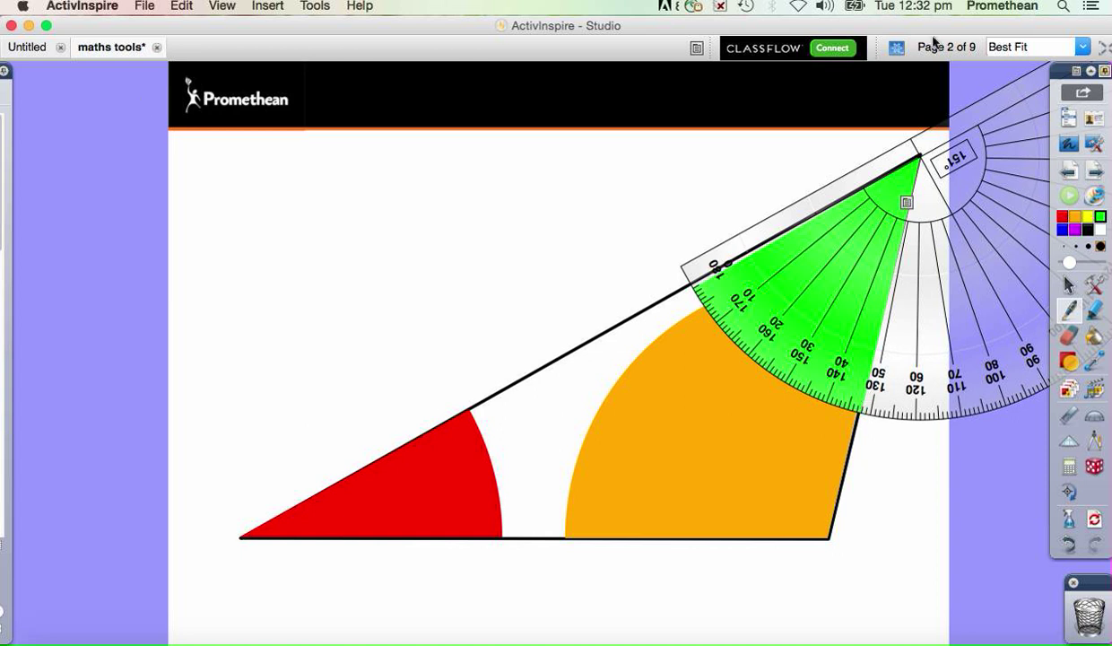
left_click_drag(935, 191, 1058, 294)
- Move and rotate the orange, green and red wedges so they meet at one base point
left_click(1069, 286)
left_click_drag(747, 291, 333, 237)
left_click_drag(755, 487, 529, 475)
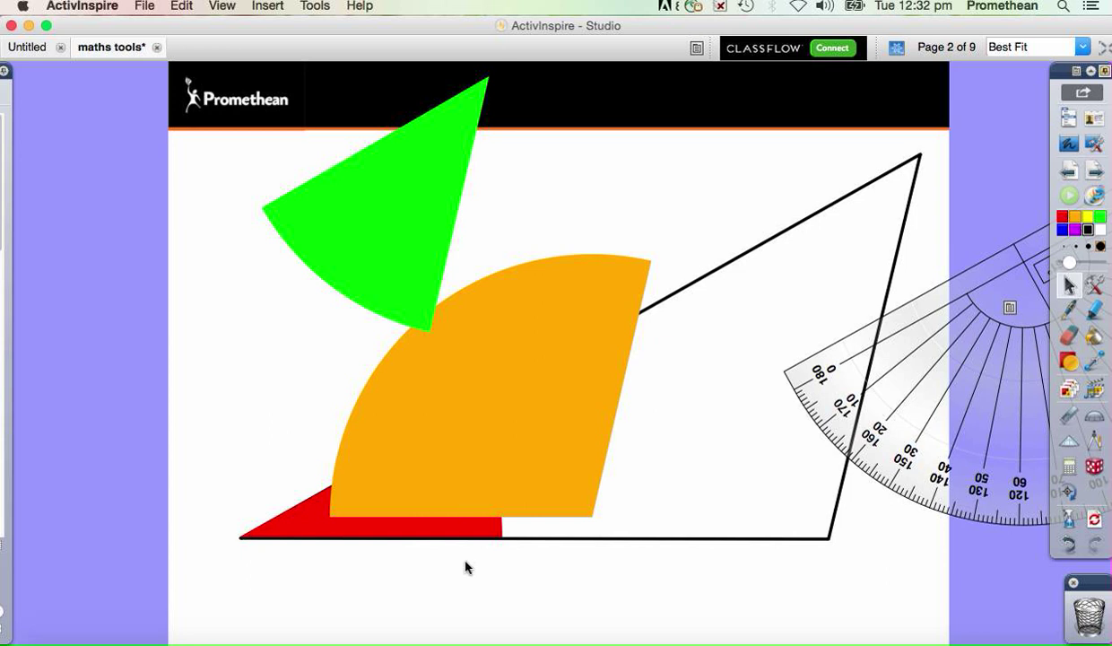
left_click_drag(465, 536, 830, 541)
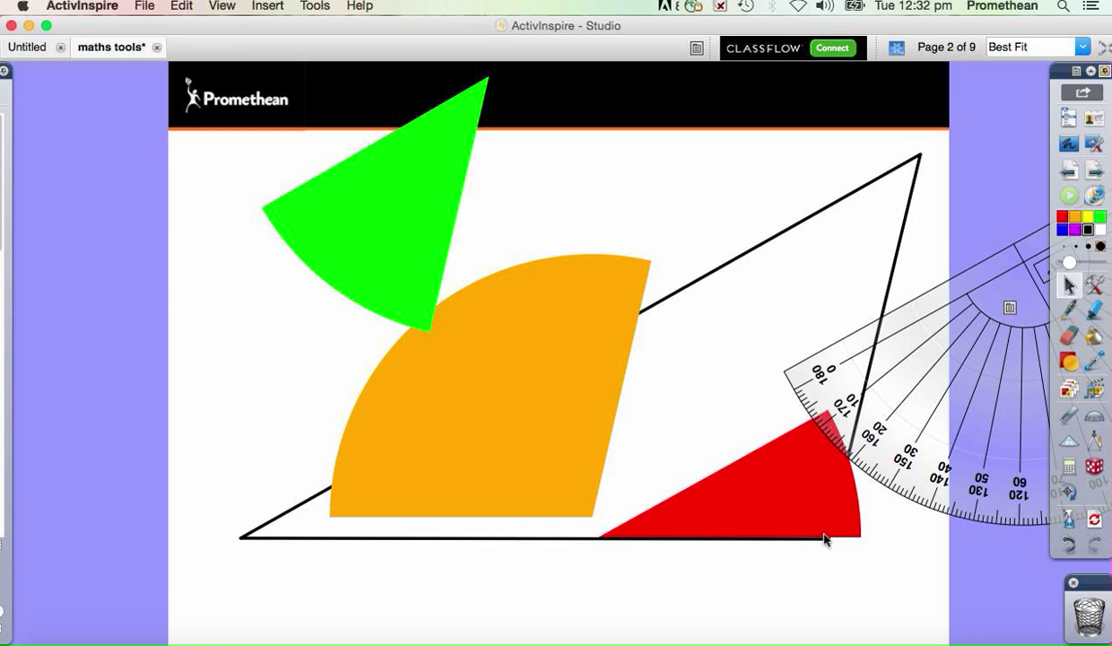
left_click_drag(461, 425, 415, 442)
left_click_drag(710, 499, 659, 508)
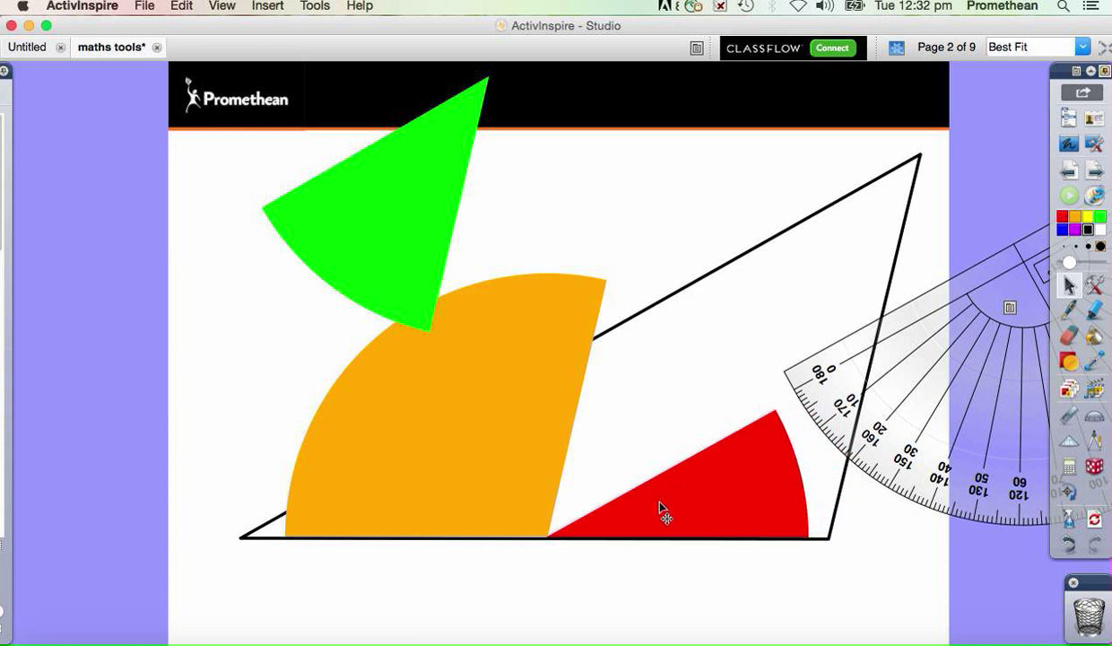
left_click_drag(390, 223, 679, 375)
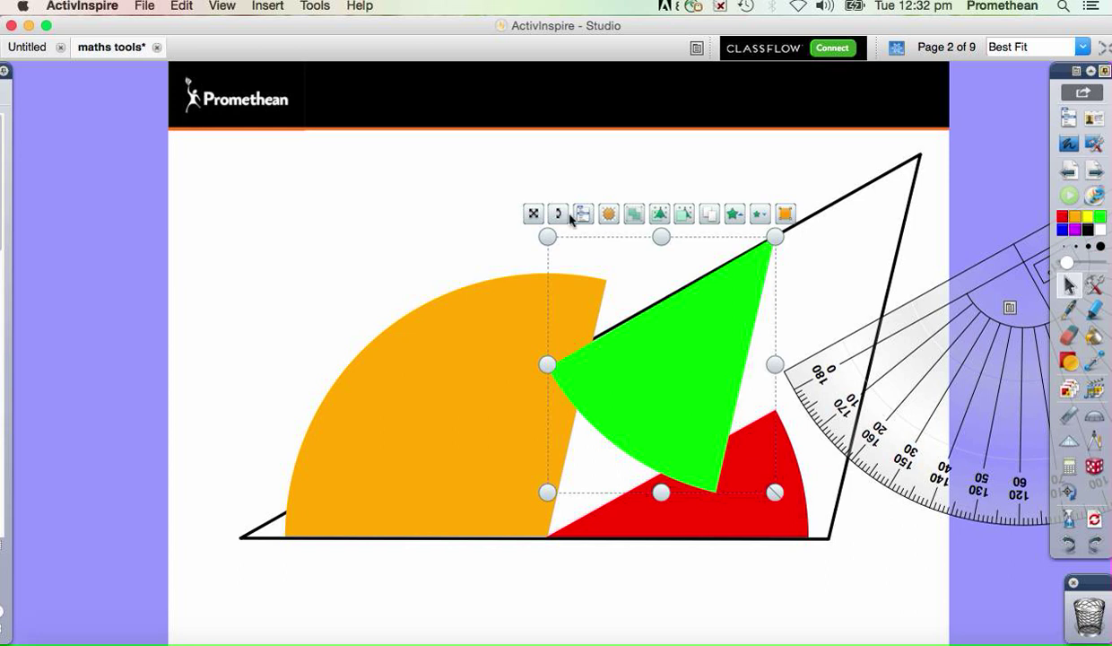
left_click_drag(557, 213, 857, 248)
left_click_drag(866, 149, 650, 431)
left_click(650, 431)
left_click_drag(760, 579, 769, 566)
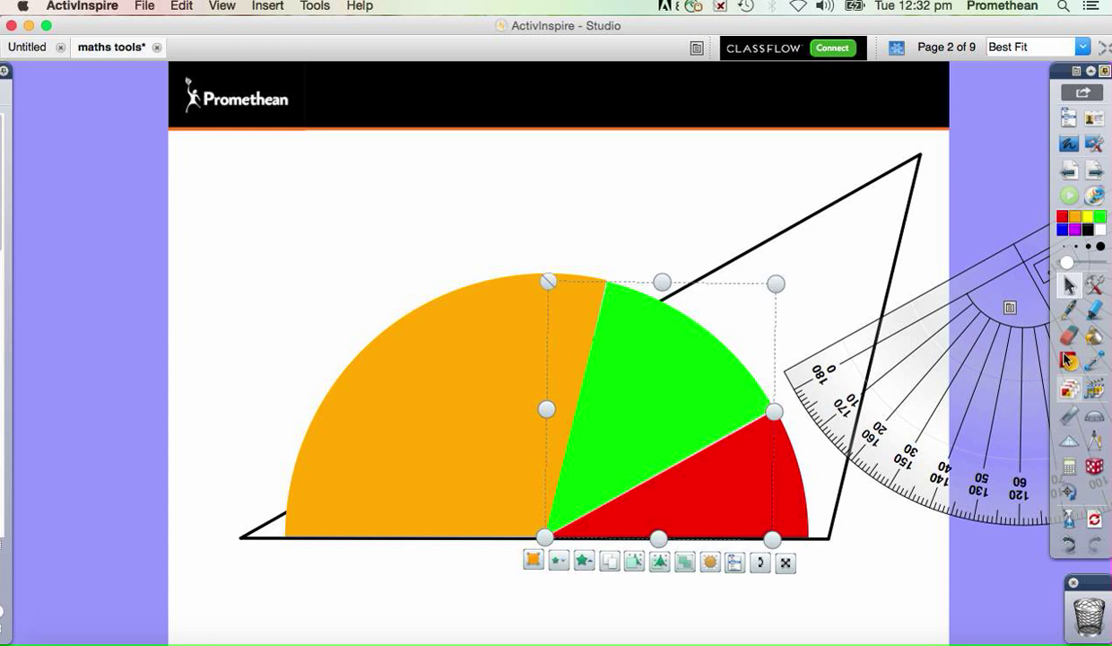
- Lay the protractor over the joined wedges to check the 180° half circle, then lift it away
left_click_drag(1010, 308, 592, 510)
left_click_drag(786, 485, 415, 387)
left_click_drag(614, 458, 576, 524)
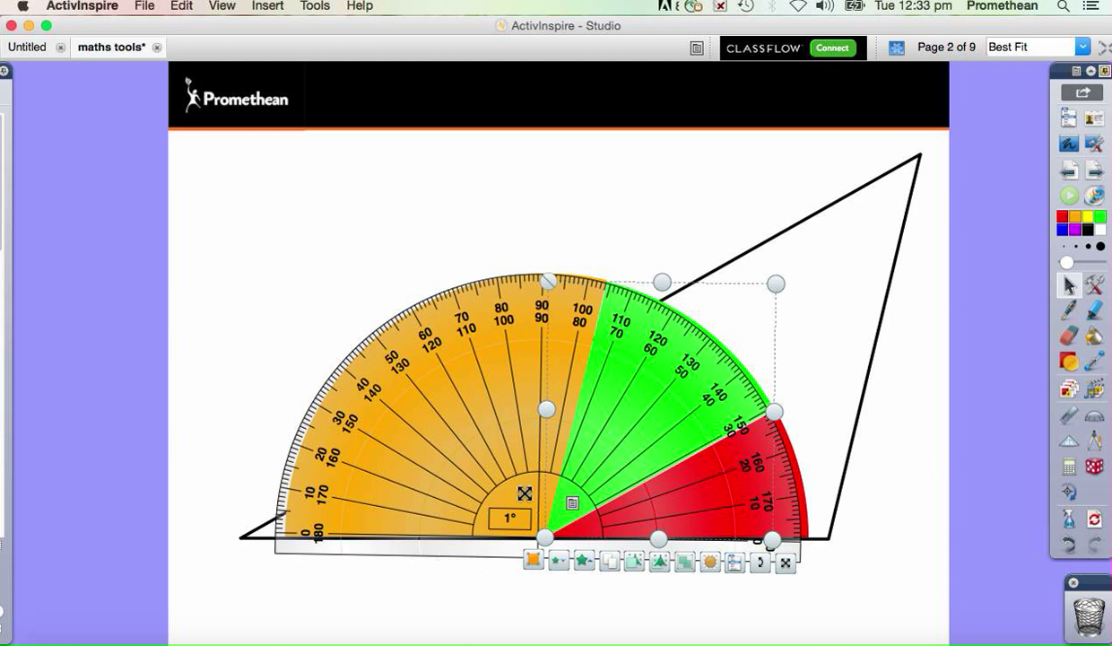
left_click_drag(508, 479, 408, 350)
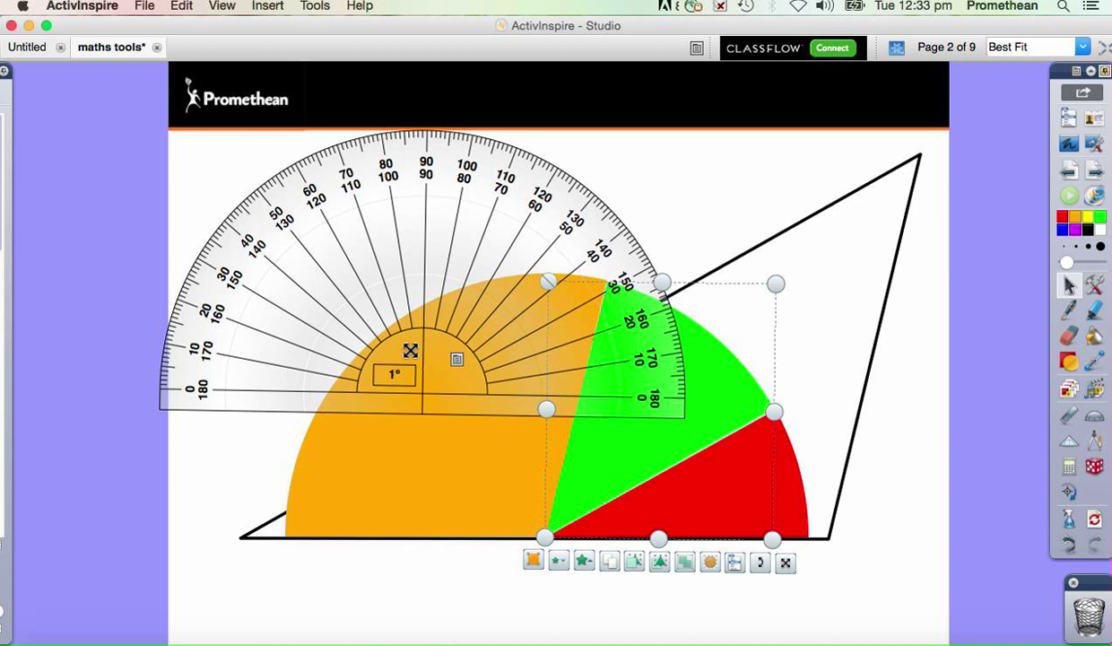